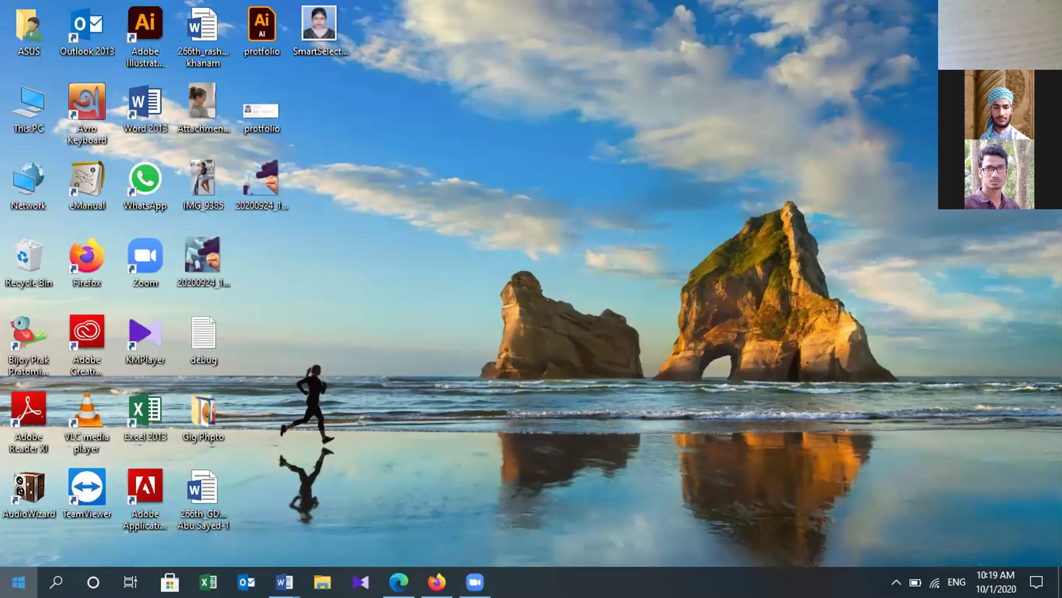
Start Adobe Illustrator 2020 and create a new 20 x 20 in document in RGB Color at 72 ppi.
{"action": "left_click", "coordinate": [18, 582]}
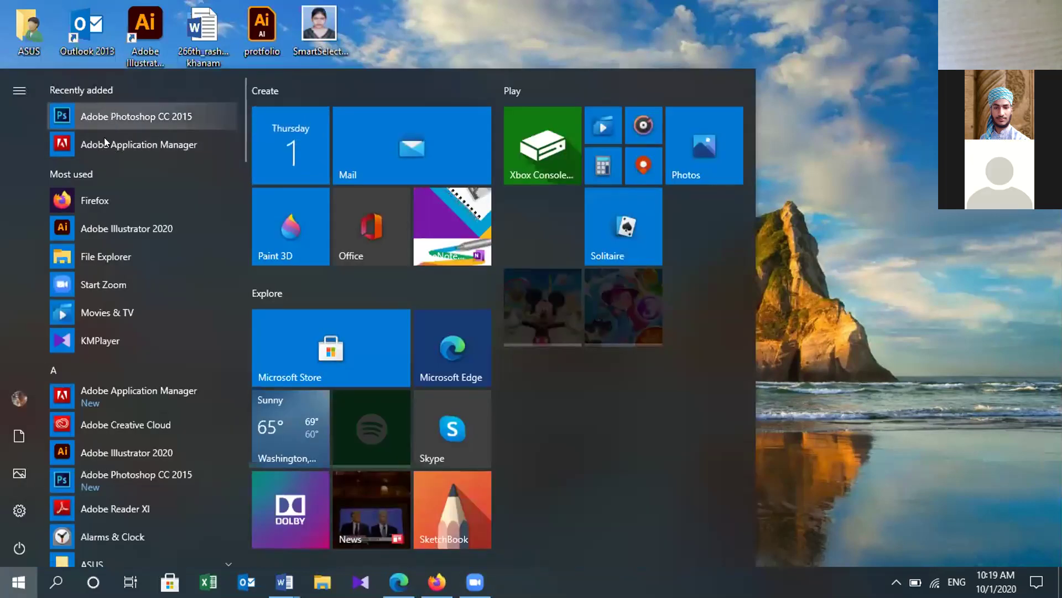
{"action": "left_click", "coordinate": [82, 223]}
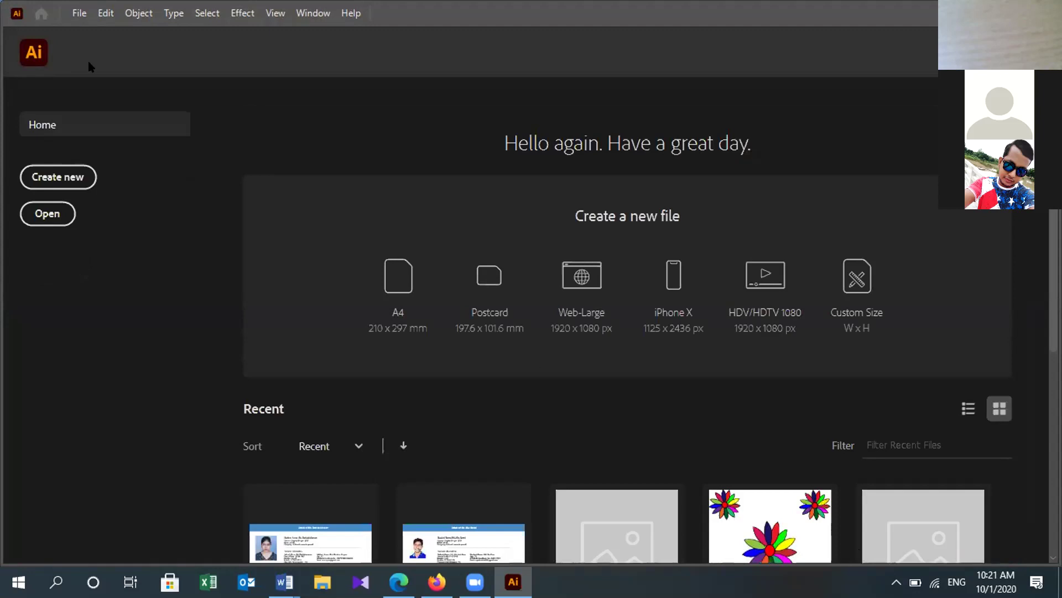
{"action": "left_click", "coordinate": [78, 14]}
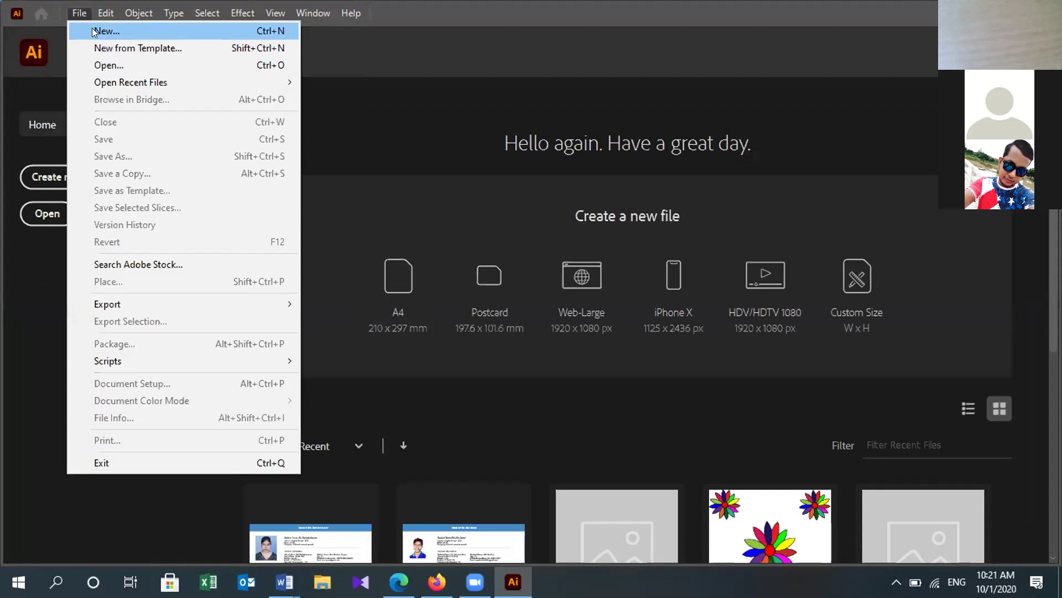
{"action": "left_click", "coordinate": [92, 32]}
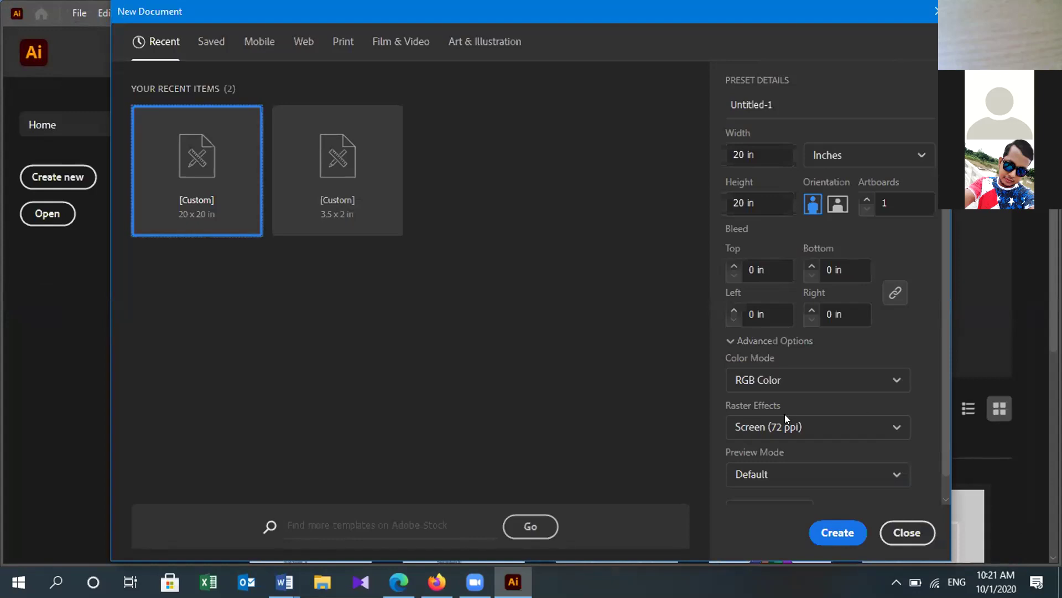
{"action": "left_click", "coordinate": [841, 531]}
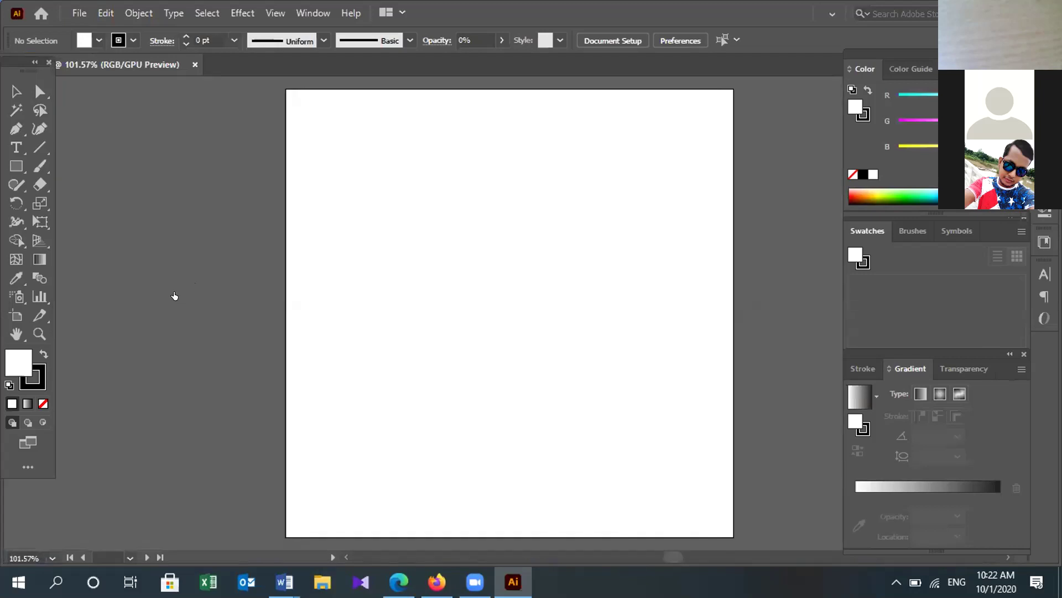
Open the Break time image from the Ai work folder and move the picture into the new blank document.
{"action": "left_click", "coordinate": [80, 12]}
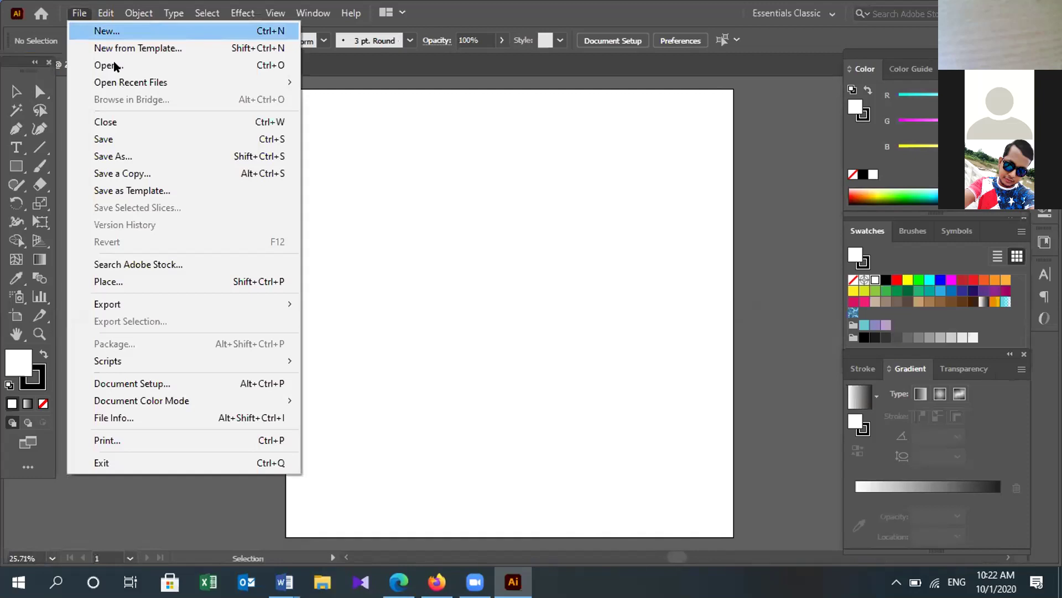
{"action": "left_click", "coordinate": [103, 65]}
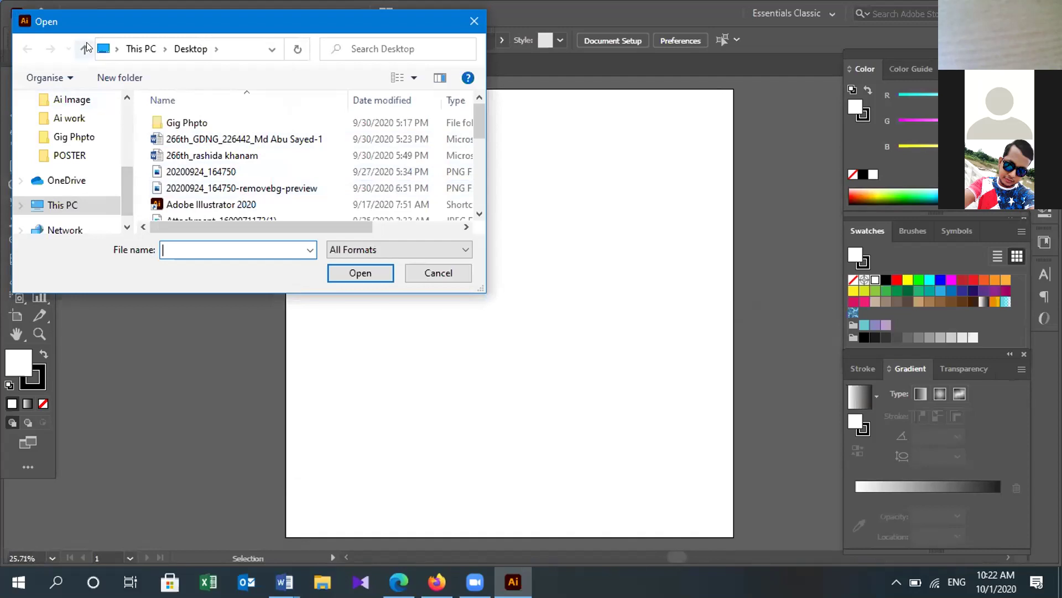
{"action": "left_click", "coordinate": [71, 120]}
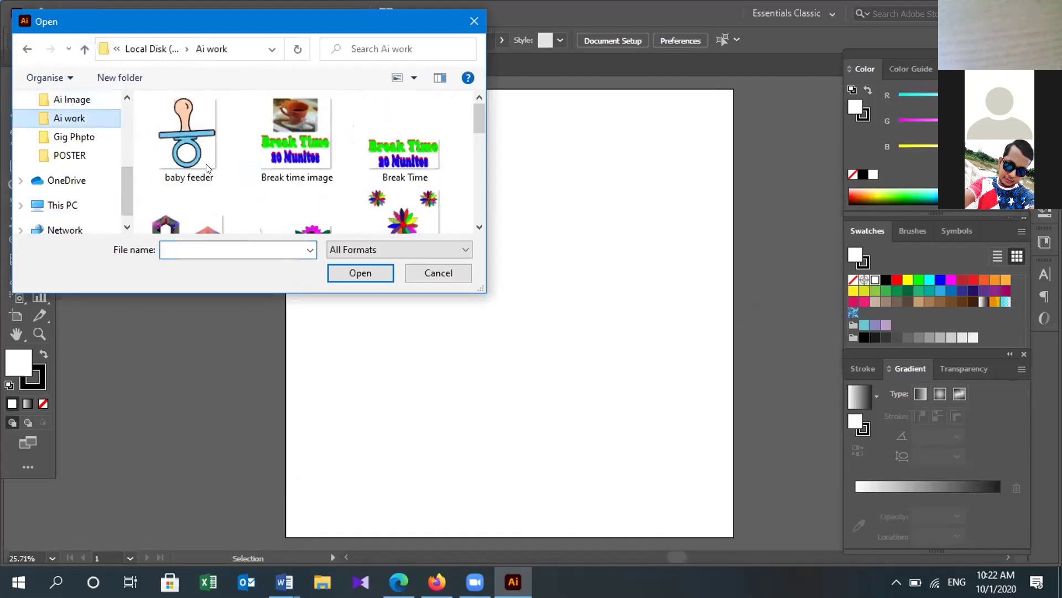
{"action": "left_click", "coordinate": [279, 126]}
{"action": "left_click", "coordinate": [363, 274]}
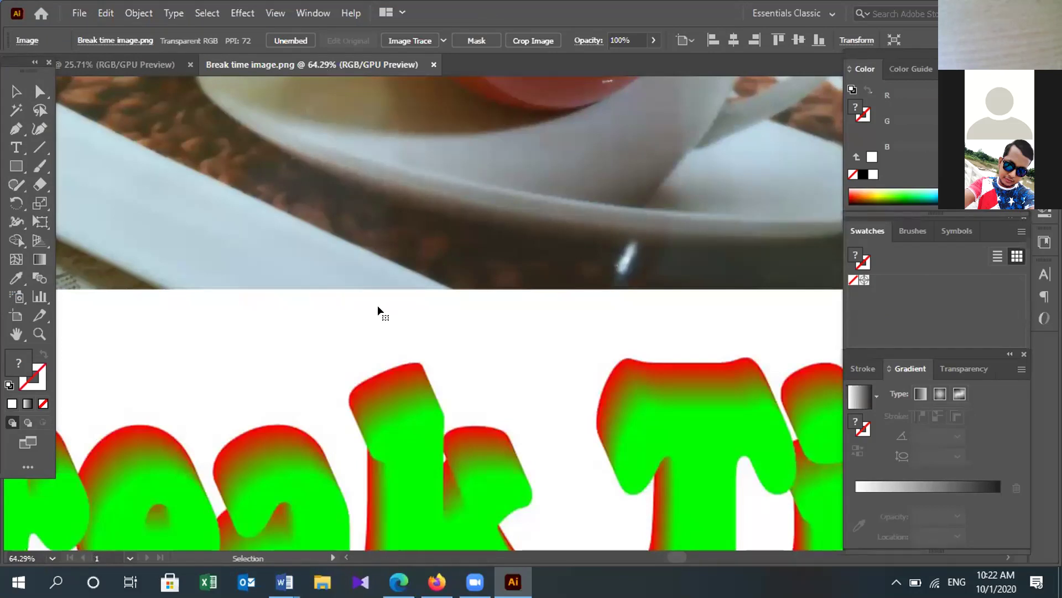
{"action": "left_click_drag", "start_coordinate": [292, 244], "coordinate": [413, 280]}
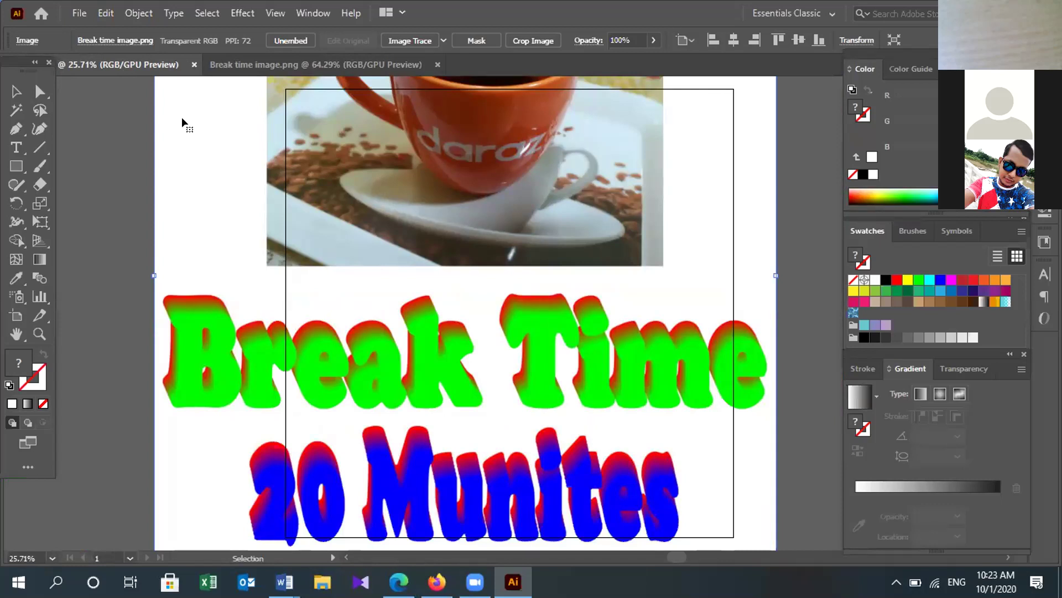
Scale the Break time image down from its upper corner and reposition it so its lower part overlaps the artboard.
{"action": "scroll", "coordinate": [218, 175], "scroll_direction": "up", "scroll_amount": 5}
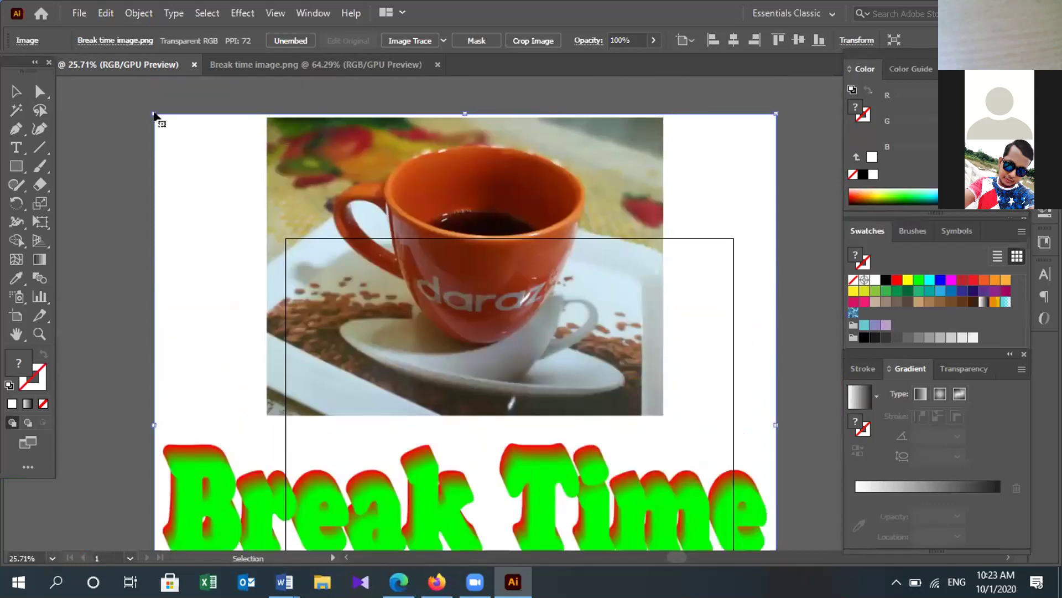
{"action": "left_click_drag", "start_coordinate": [152, 111], "coordinate": [251, 331]}
{"action": "left_click_drag", "start_coordinate": [430, 463], "coordinate": [400, 314]}
{"action": "left_click_drag", "start_coordinate": [446, 408], "coordinate": [428, 330]}
{"action": "left_click_drag", "start_coordinate": [474, 392], "coordinate": [444, 359]}
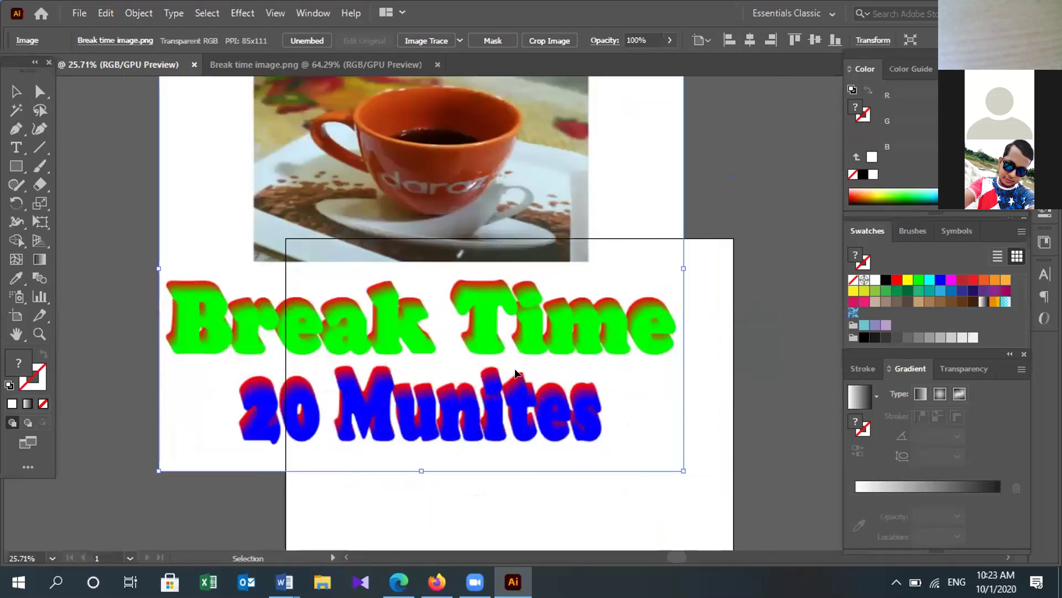
{"action": "left_click", "coordinate": [778, 360]}
{"action": "left_click_drag", "start_coordinate": [497, 388], "coordinate": [525, 351]}
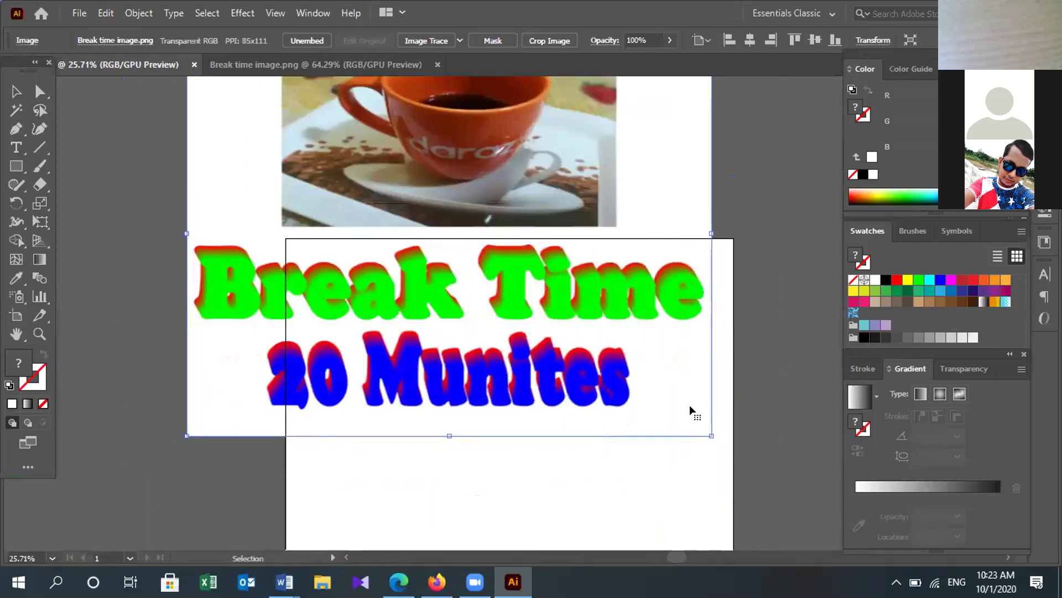
{"action": "left_click", "coordinate": [764, 439]}
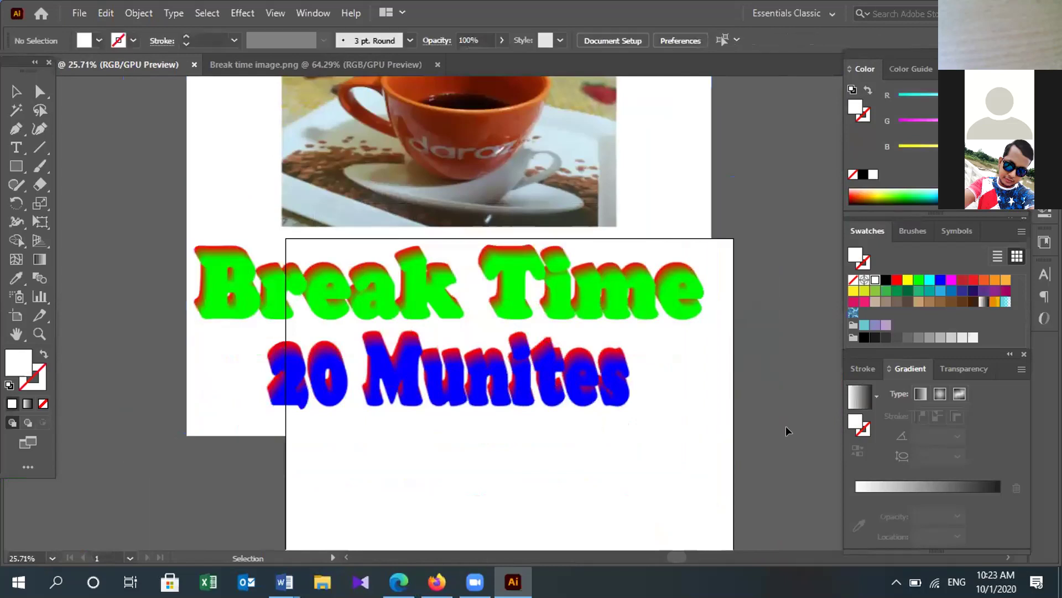
{"action": "left_click", "coordinate": [581, 379]}
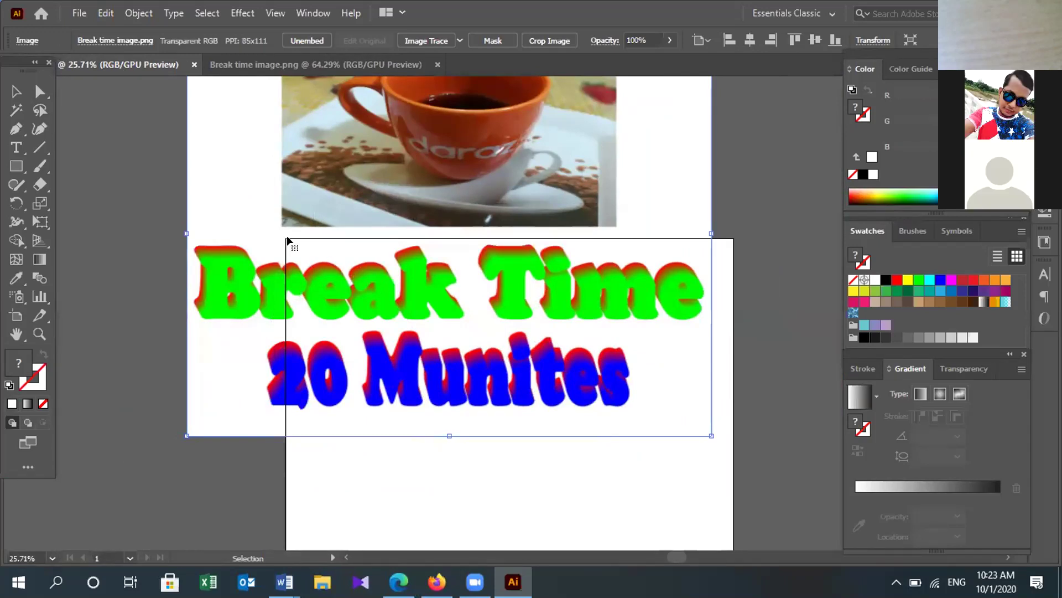
{"action": "left_click", "coordinate": [827, 454]}
{"action": "scroll", "coordinate": [779, 443], "scroll_direction": "up", "scroll_amount": 2}
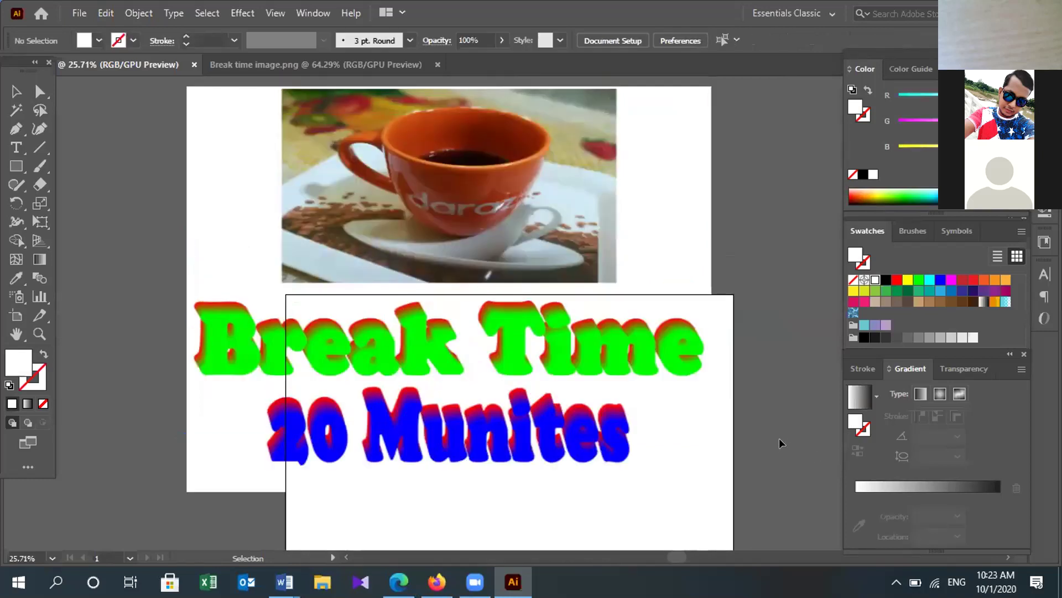
{"action": "scroll", "coordinate": [780, 441], "scroll_direction": "up", "scroll_amount": 1}
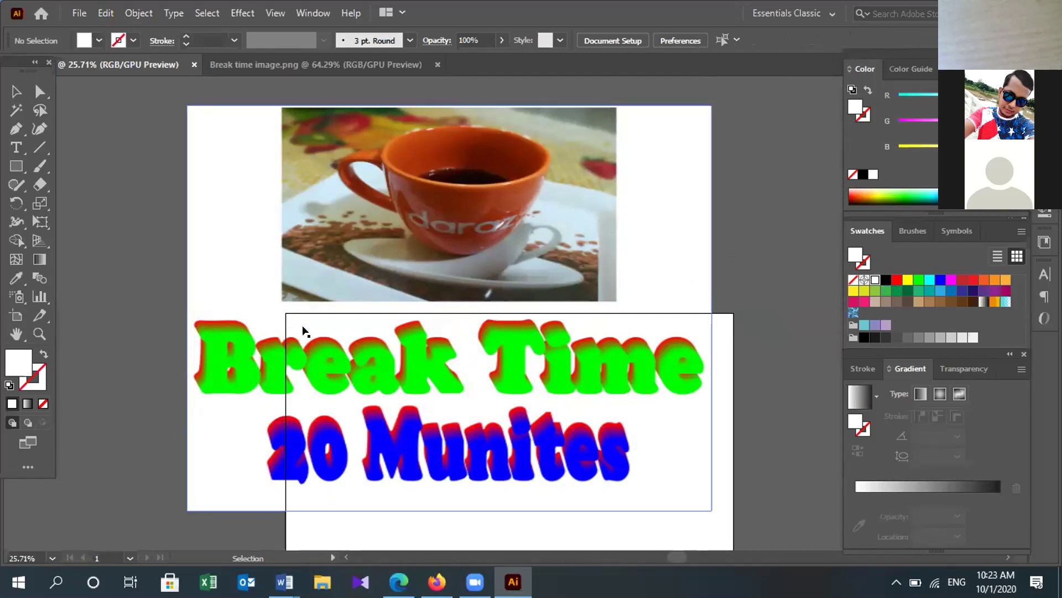
{"action": "left_click", "coordinate": [289, 315]}
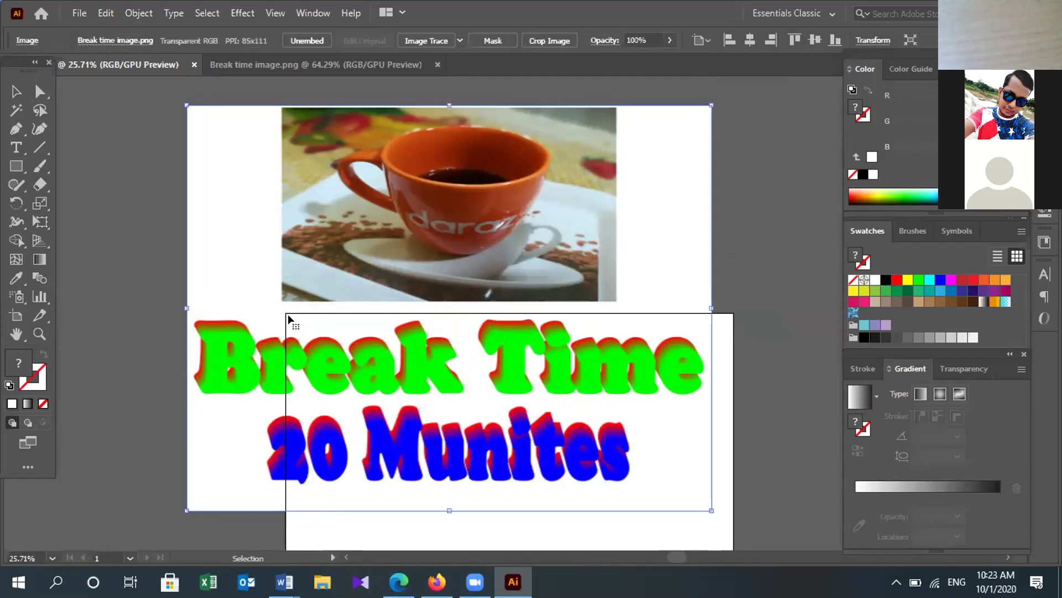
{"action": "left_click", "coordinate": [142, 268]}
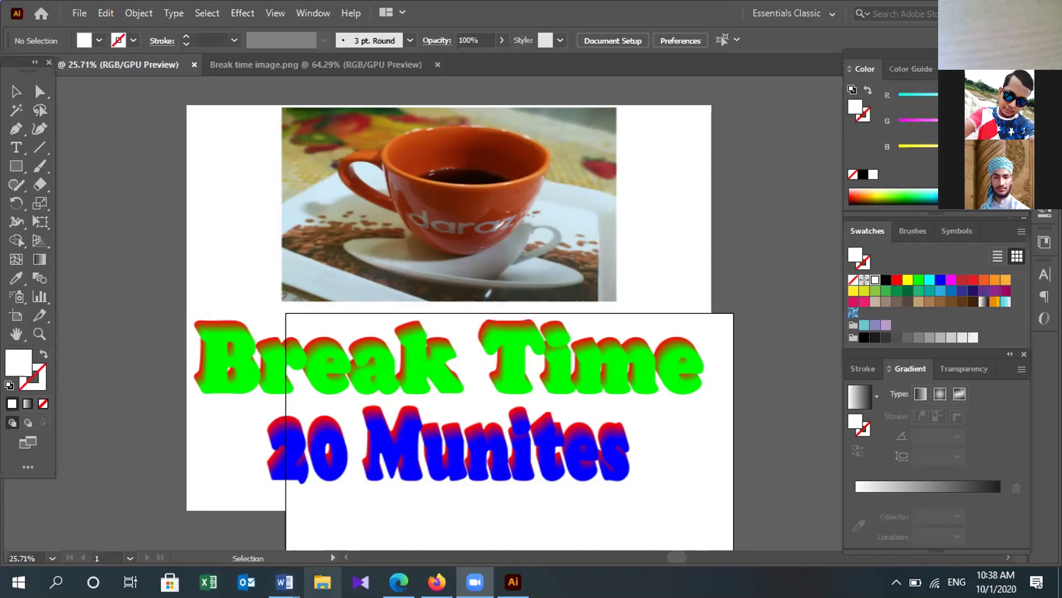
Switch to Firefox and review the photoshop editing, white and transparent background removal gig on Fiverr, from its images to its description.
{"action": "mouse_move", "coordinate": [436, 581]}
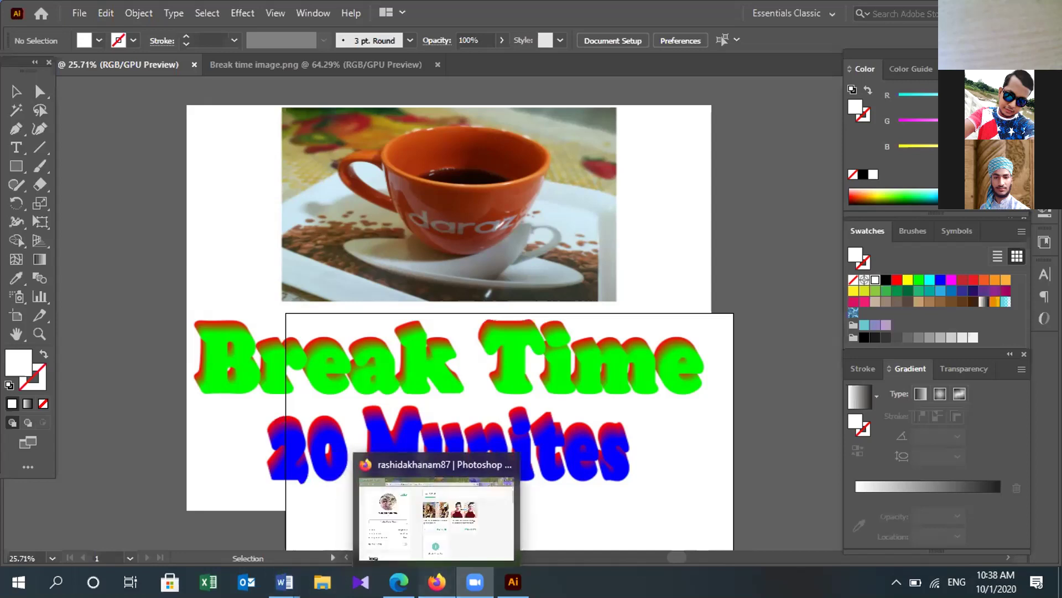
{"action": "left_click", "coordinate": [437, 581]}
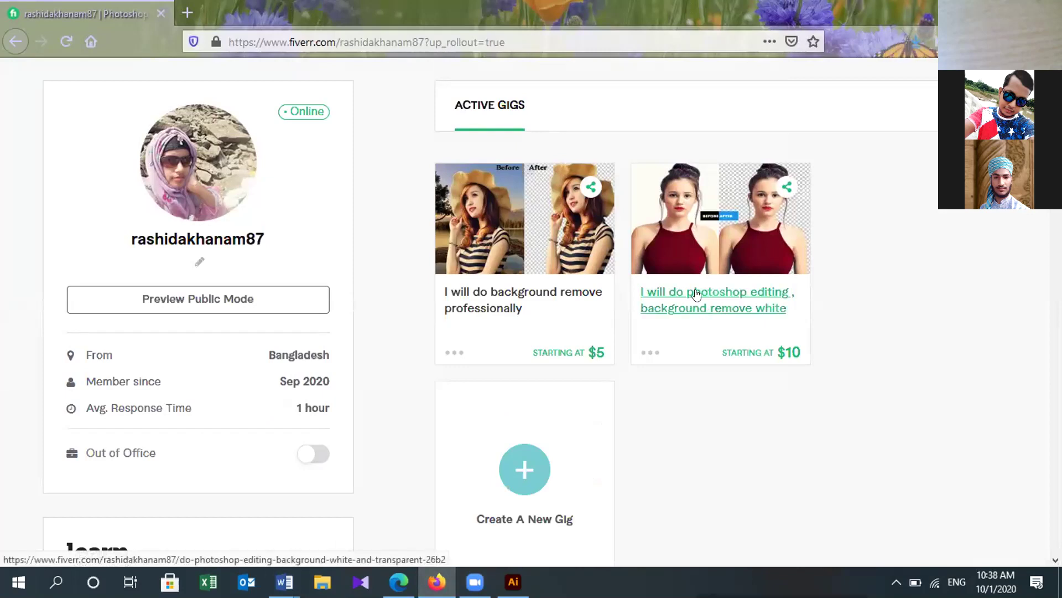
{"action": "scroll", "coordinate": [706, 319], "scroll_direction": "up", "scroll_amount": 2}
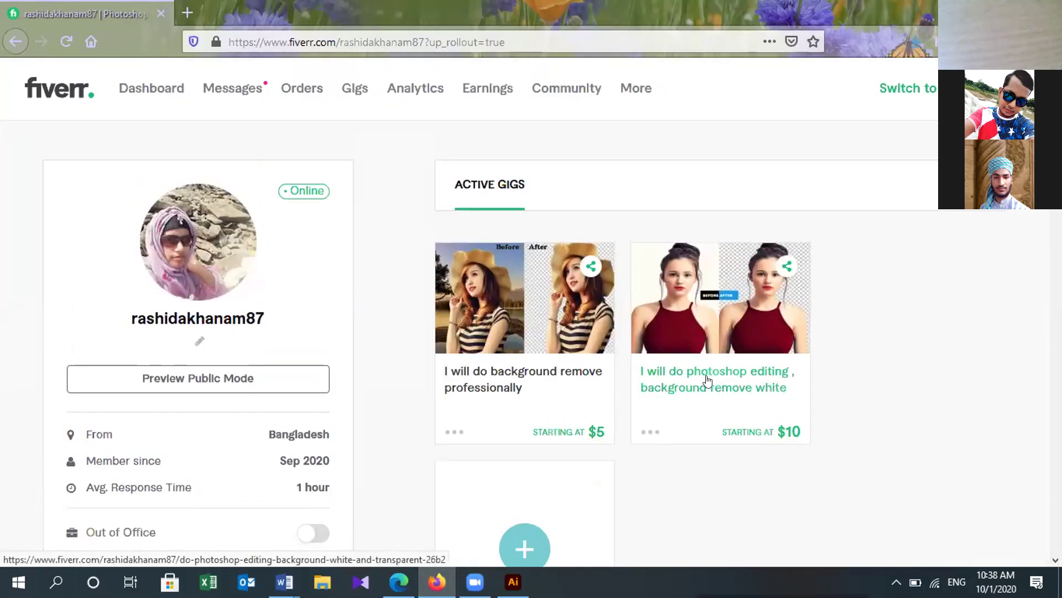
{"action": "left_click", "coordinate": [704, 379]}
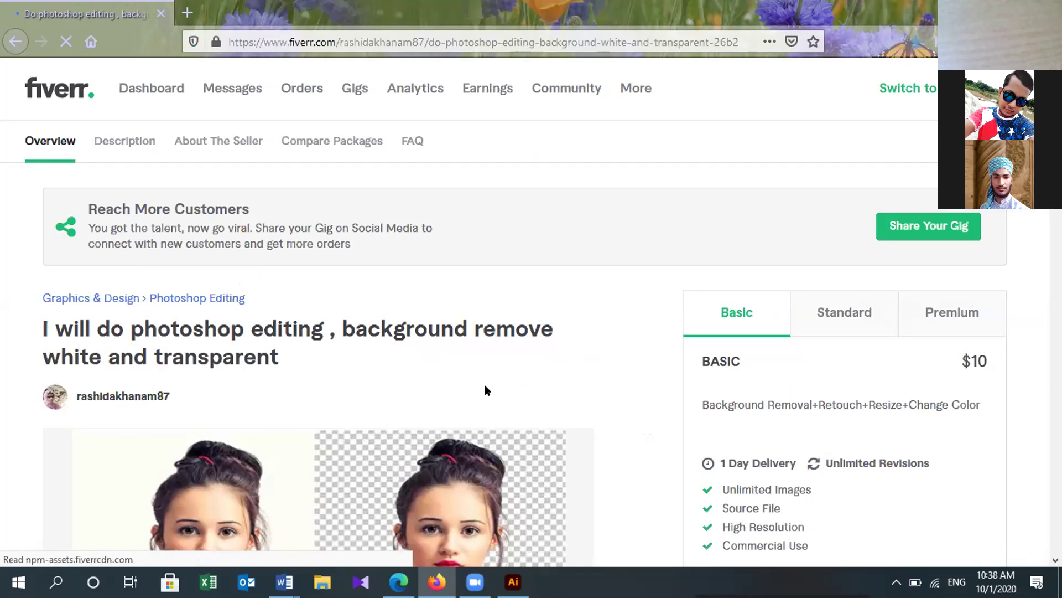
{"action": "scroll", "coordinate": [479, 382], "scroll_direction": "down", "scroll_amount": 4}
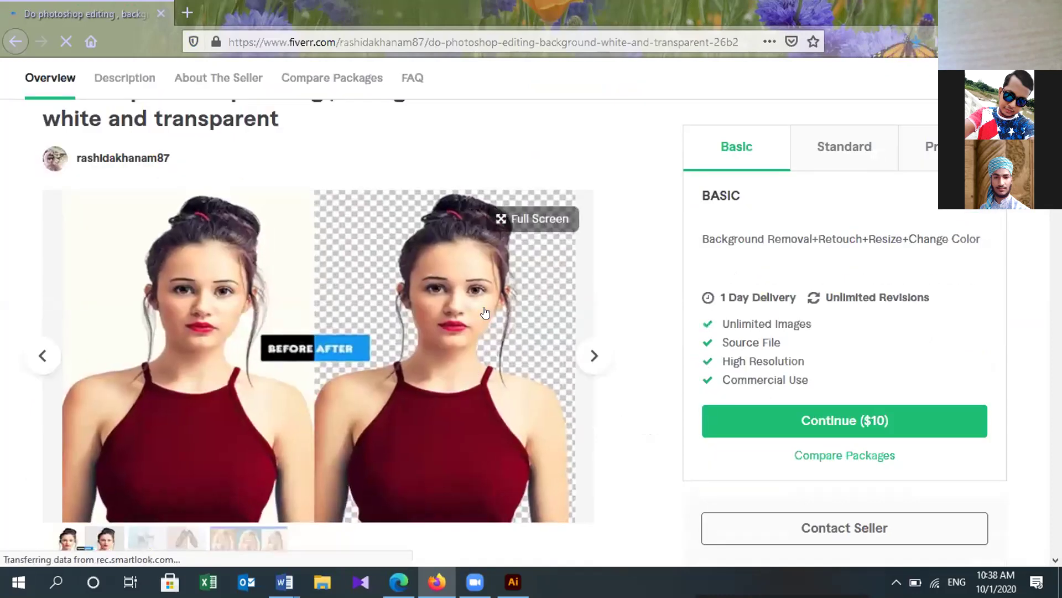
{"action": "scroll", "coordinate": [482, 311], "scroll_direction": "down", "scroll_amount": 3}
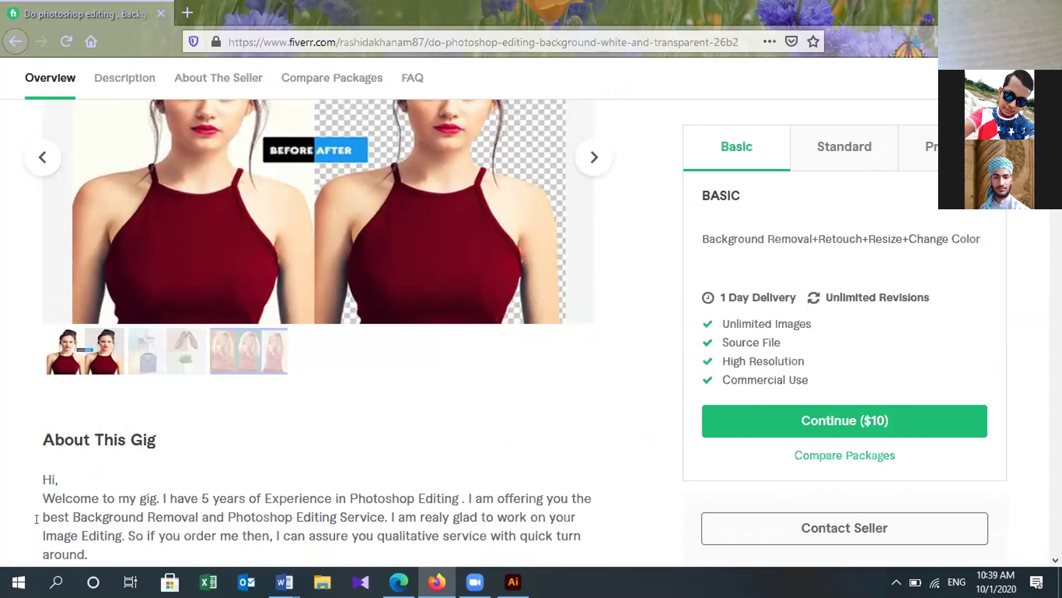
{"action": "scroll", "coordinate": [445, 466], "scroll_direction": "down", "scroll_amount": 12}
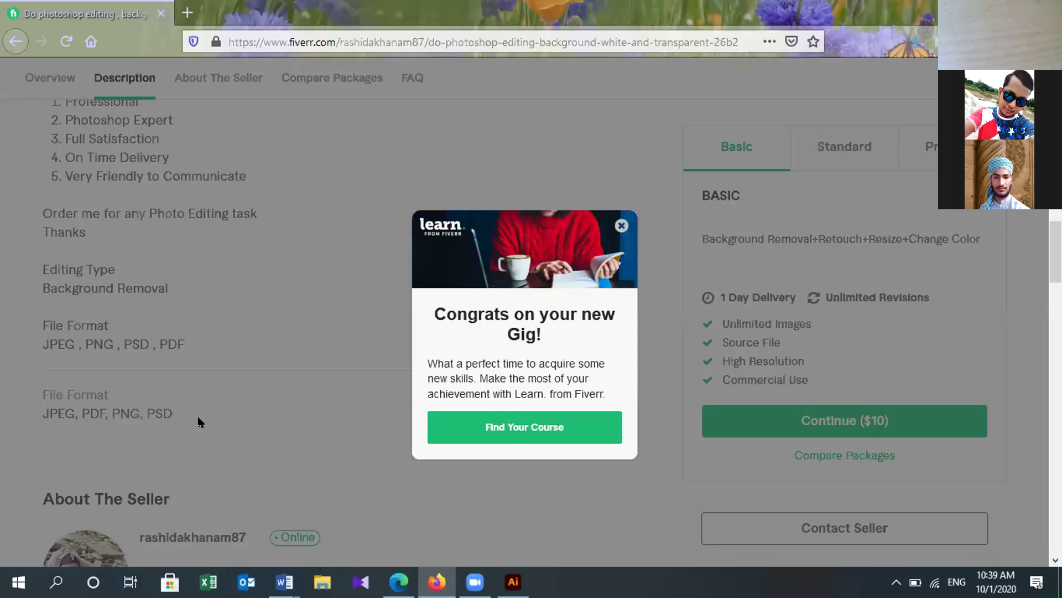
{"action": "left_click", "coordinate": [481, 478]}
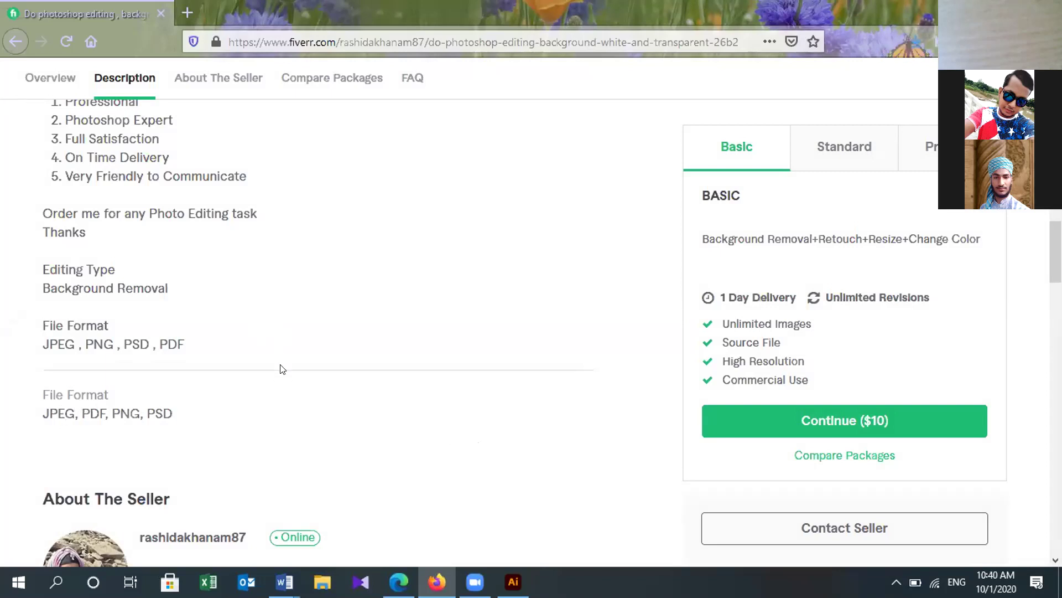
{"action": "scroll", "coordinate": [241, 381], "scroll_direction": "up", "scroll_amount": 10}
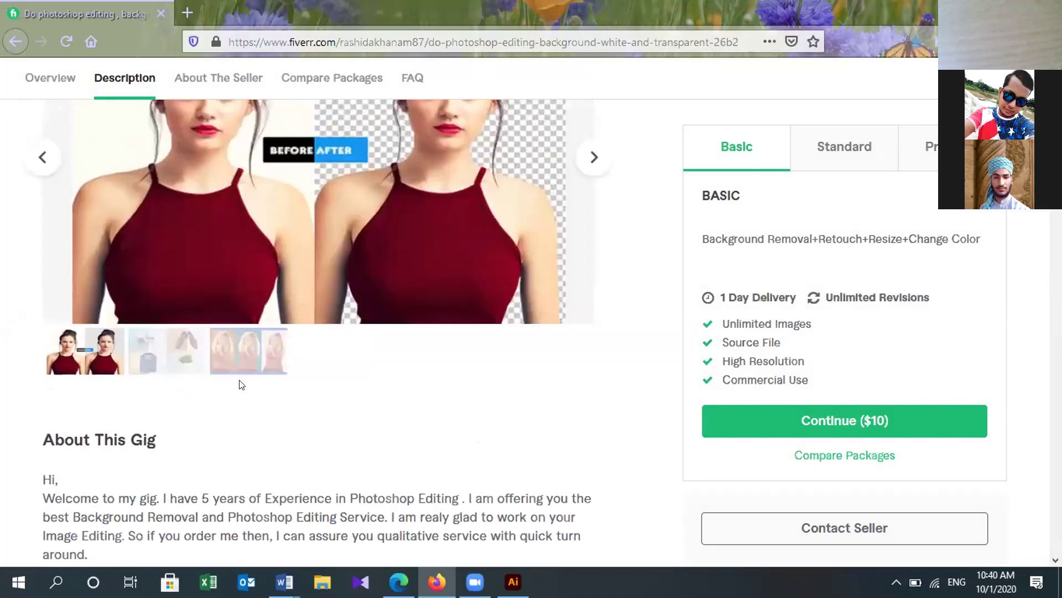
{"action": "scroll", "coordinate": [240, 380], "scroll_direction": "up", "scroll_amount": 7}
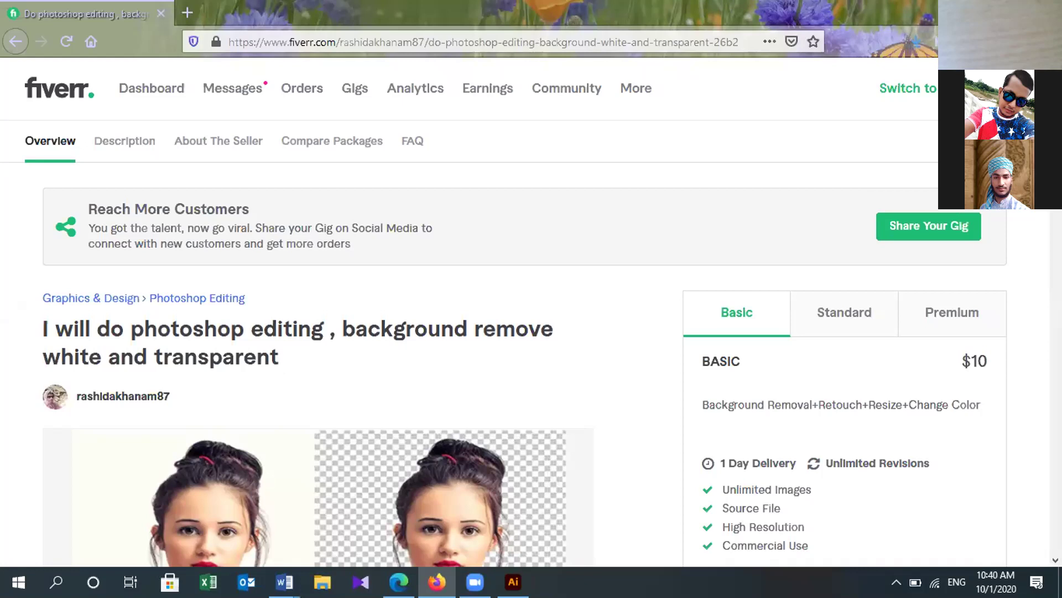
Open the Fiverr account's profile page in a background tab and switch back to the Break Time artwork in Illustrator.
{"action": "right_click", "coordinate": [888, 92]}
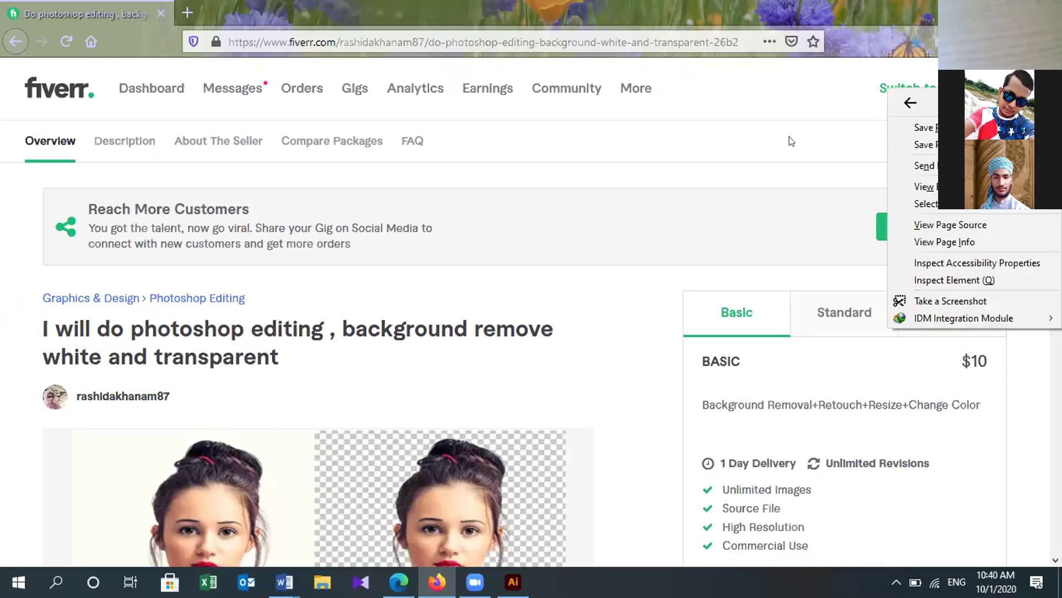
{"action": "key", "text": "Escape"}
{"action": "mouse_move", "coordinate": [999, 88]}
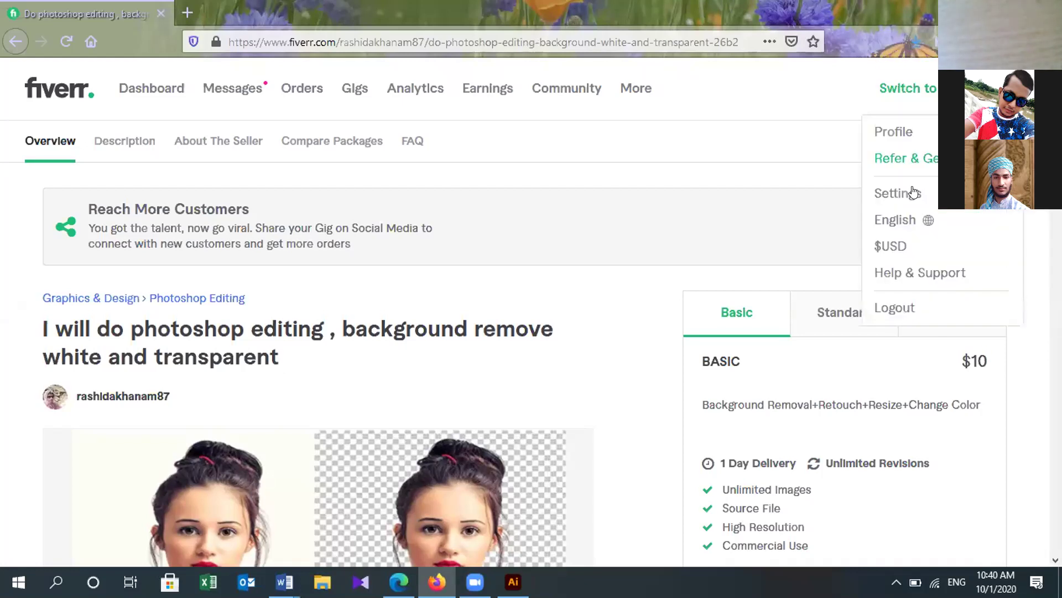
{"action": "right_click", "coordinate": [901, 134]}
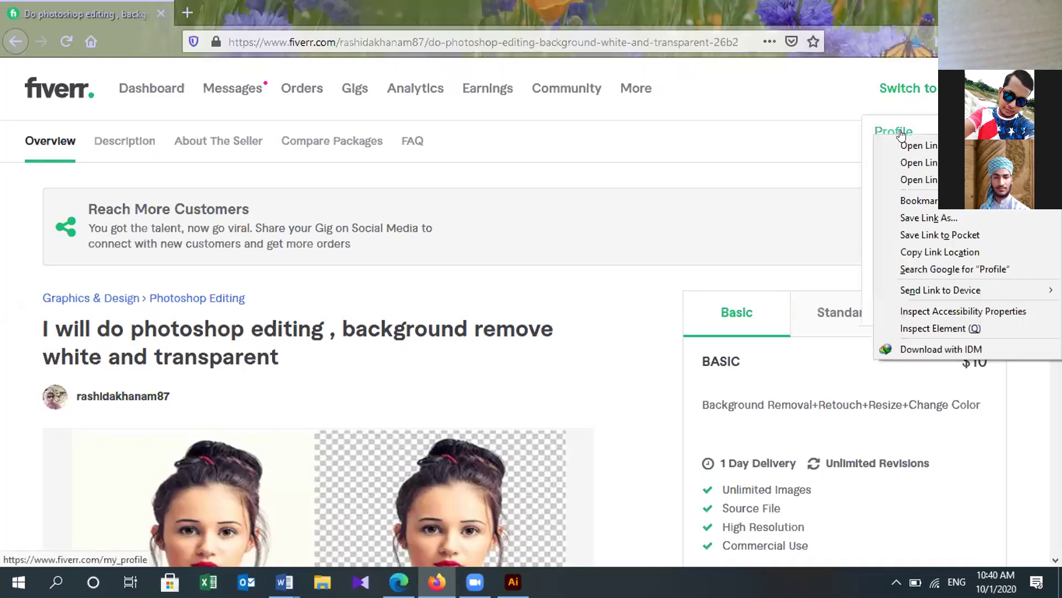
{"action": "key", "text": "Escape"}
{"action": "middle_click", "coordinate": [922, 143]}
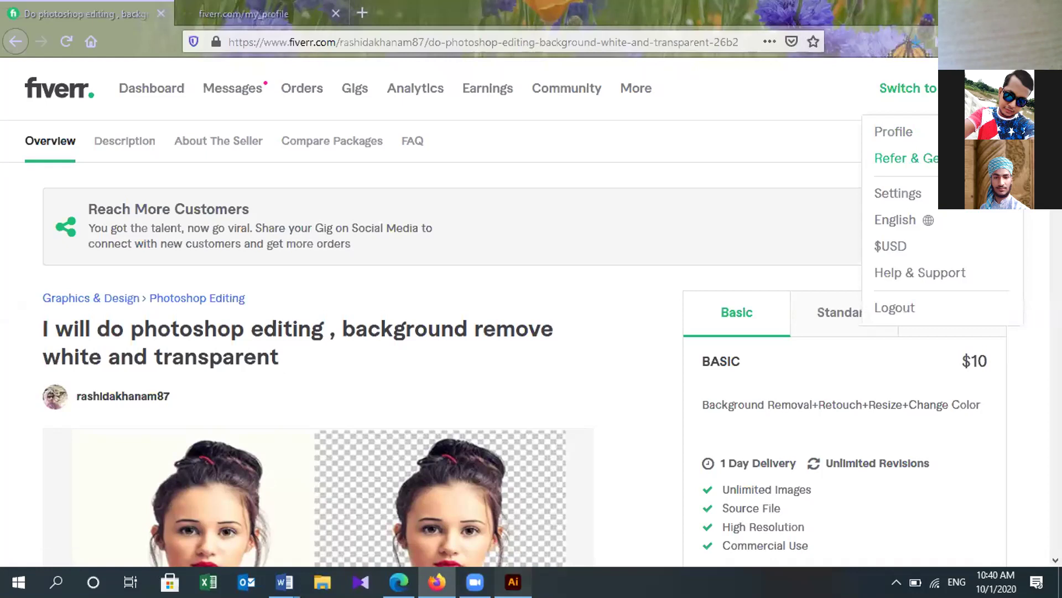
{"action": "left_click", "coordinate": [513, 582]}
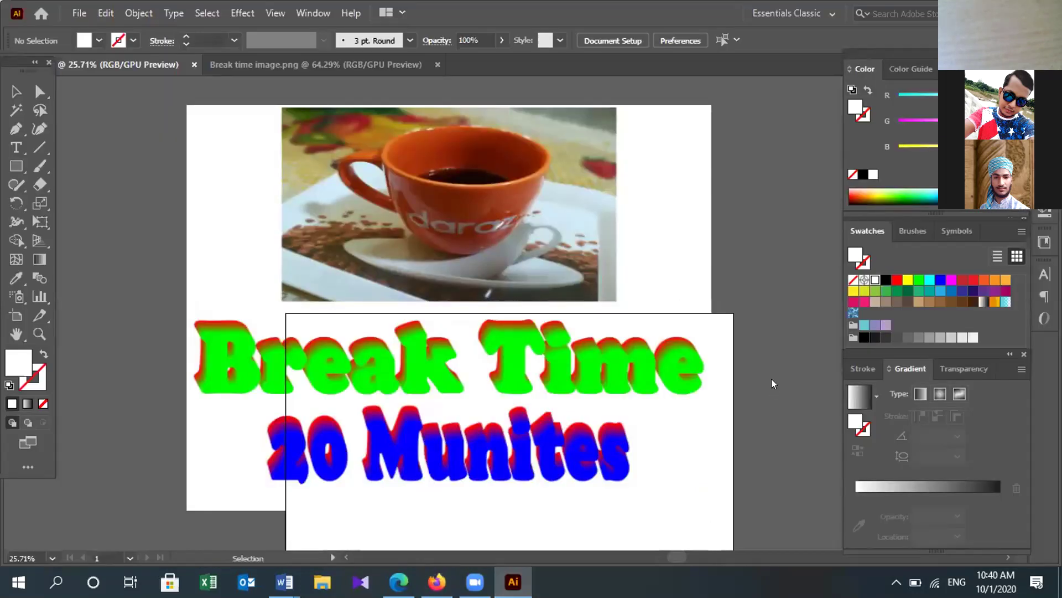
{"action": "scroll", "coordinate": [681, 483], "scroll_direction": "down", "scroll_amount": 2}
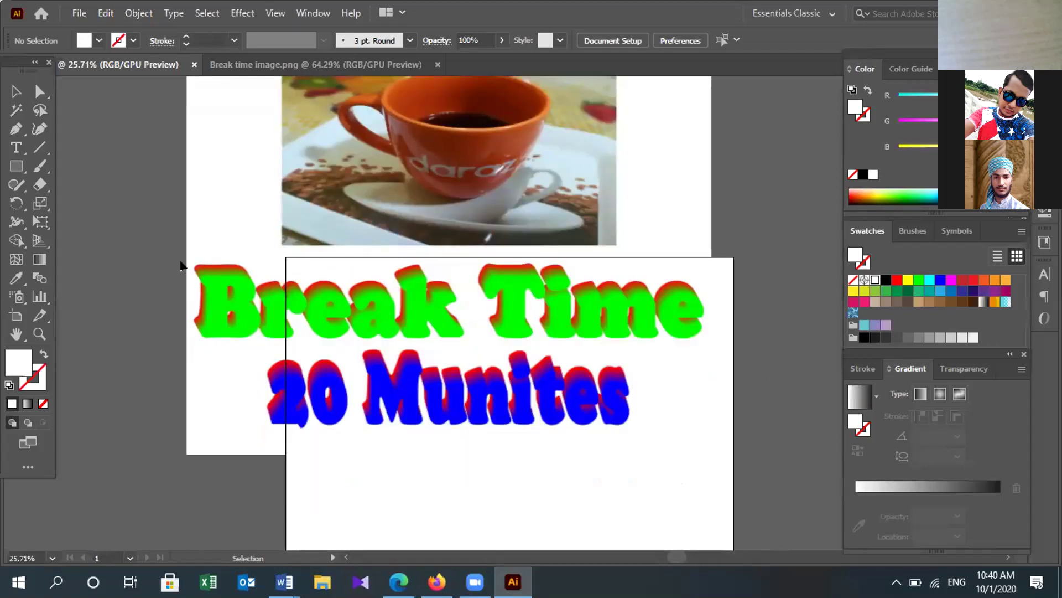
Move the Break time image straight down so it covers more of the artboard, and deselect it.
{"action": "scroll", "coordinate": [299, 332], "scroll_direction": "up", "scroll_amount": 2}
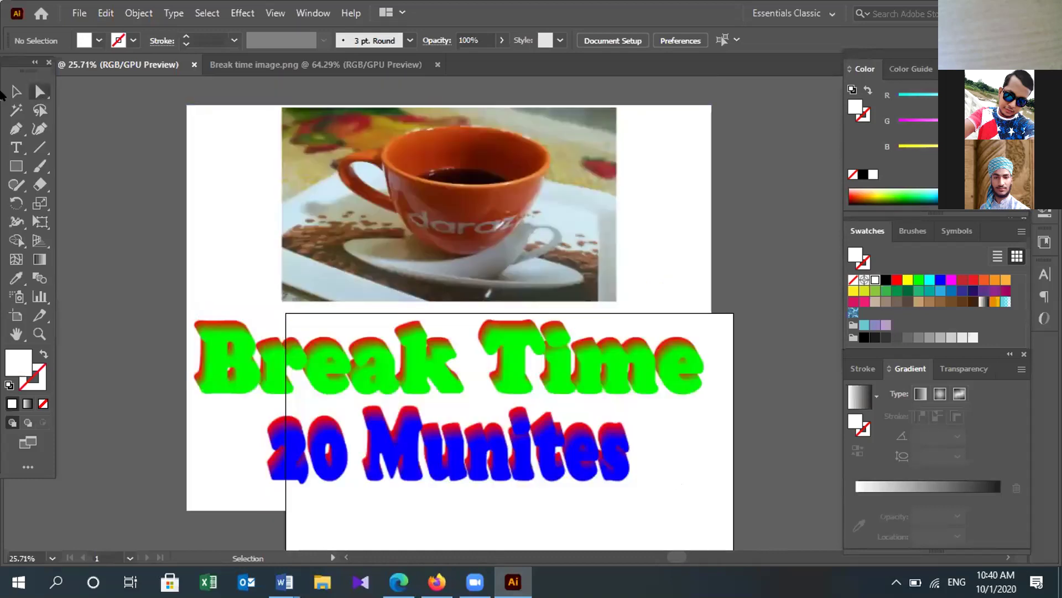
{"action": "left_click", "coordinate": [9, 93]}
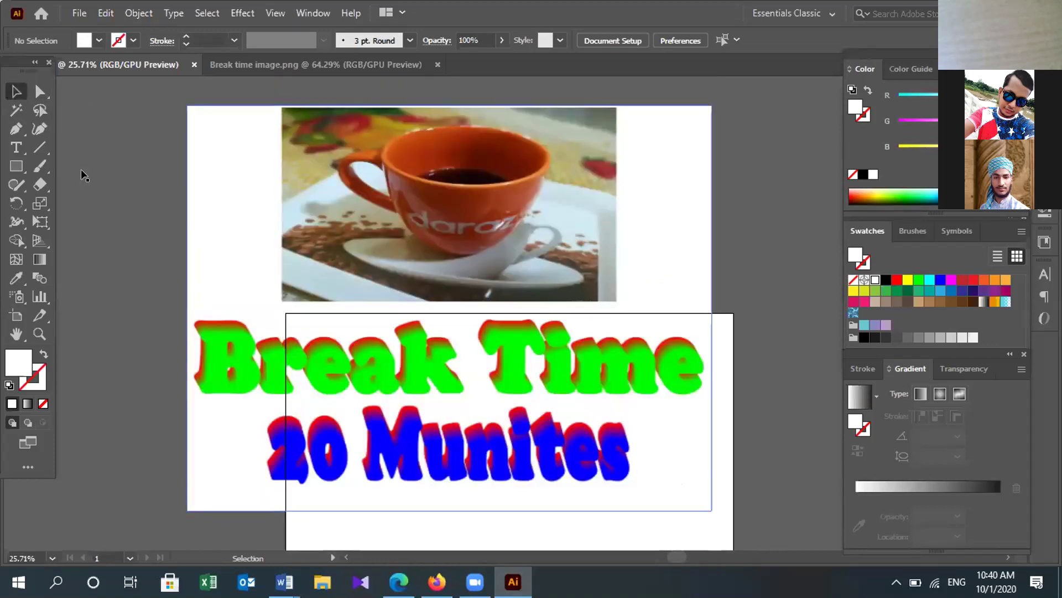
{"action": "left_click_drag", "start_coordinate": [187, 319], "coordinate": [189, 466]}
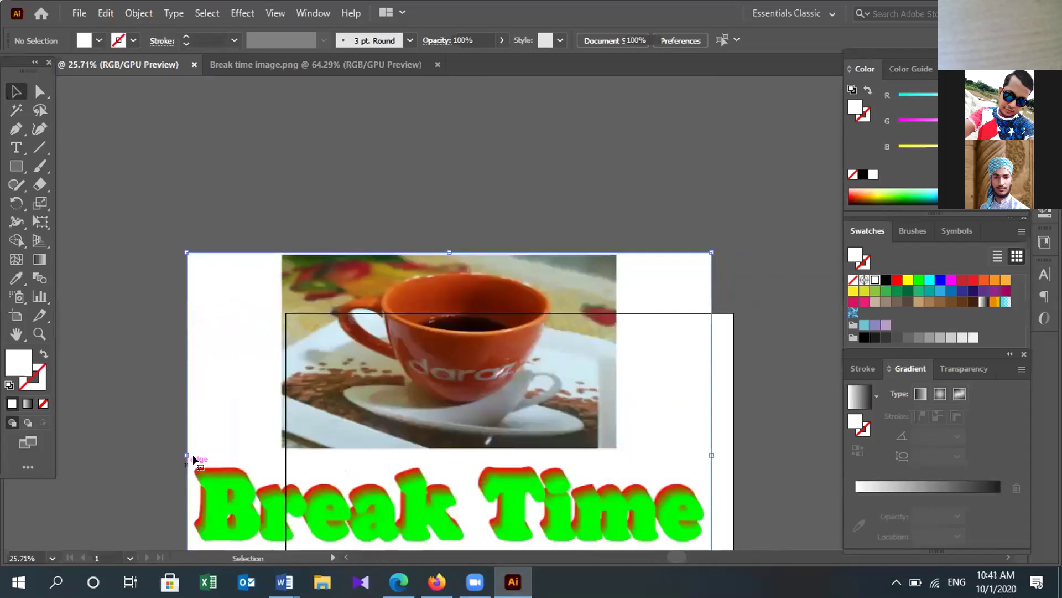
{"action": "scroll", "coordinate": [527, 435], "scroll_direction": "down", "scroll_amount": 3}
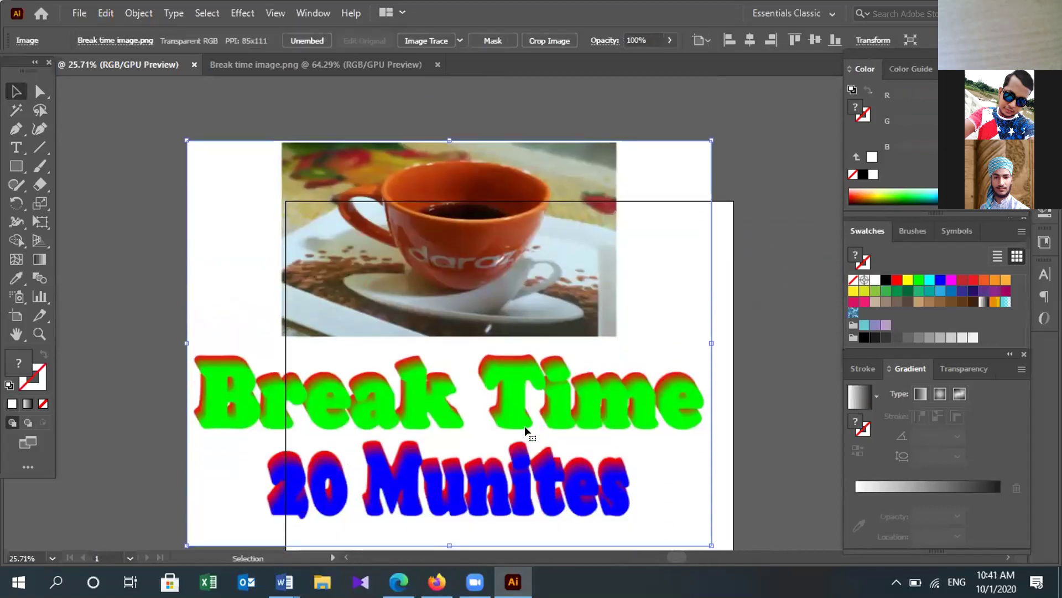
{"action": "scroll", "coordinate": [515, 420], "scroll_direction": "down", "scroll_amount": 1}
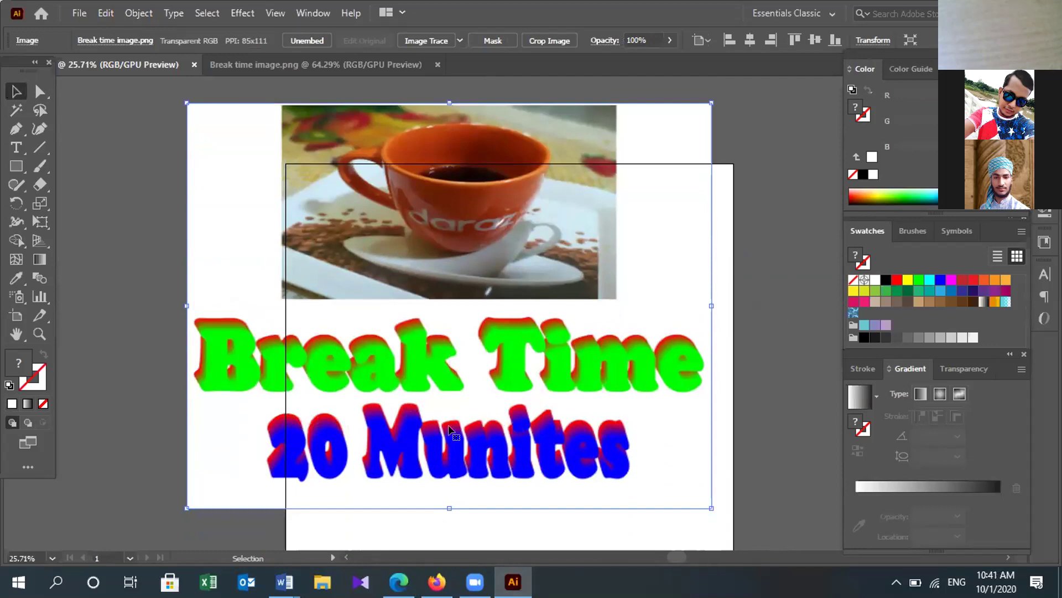
{"action": "left_click", "coordinate": [115, 356]}
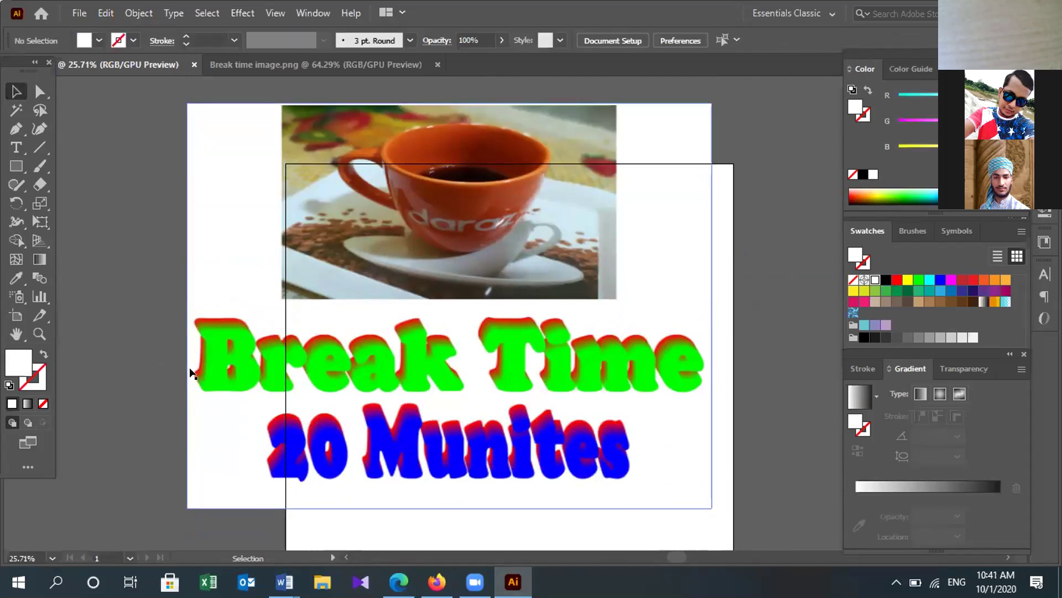
In the Break time image.png document, reposition the picture and scale it down slightly from its upper corner.
{"action": "left_click", "coordinate": [327, 69]}
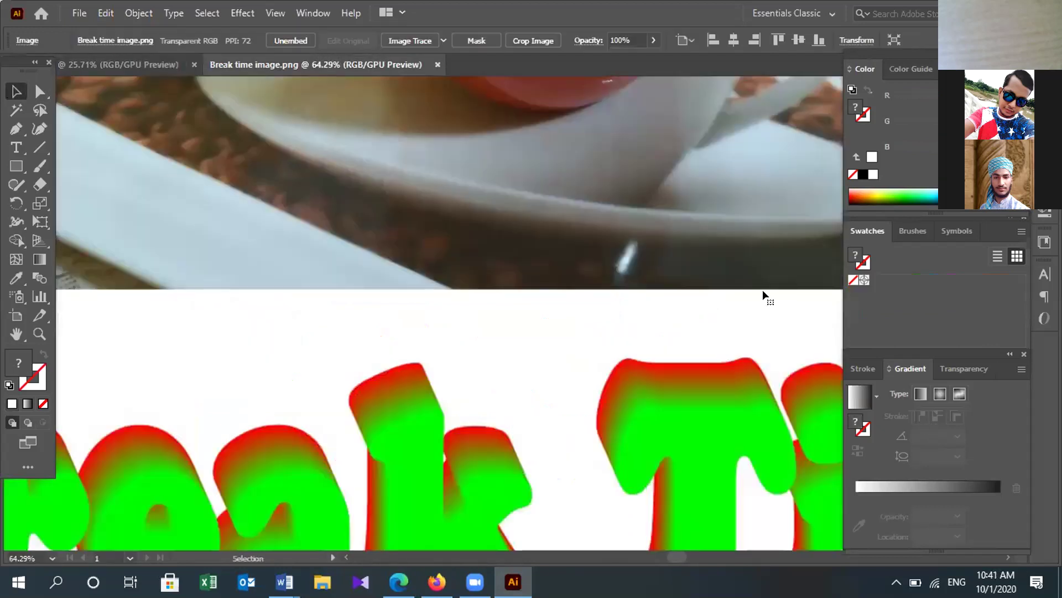
{"action": "scroll", "coordinate": [764, 296], "scroll_direction": "up", "scroll_amount": 5}
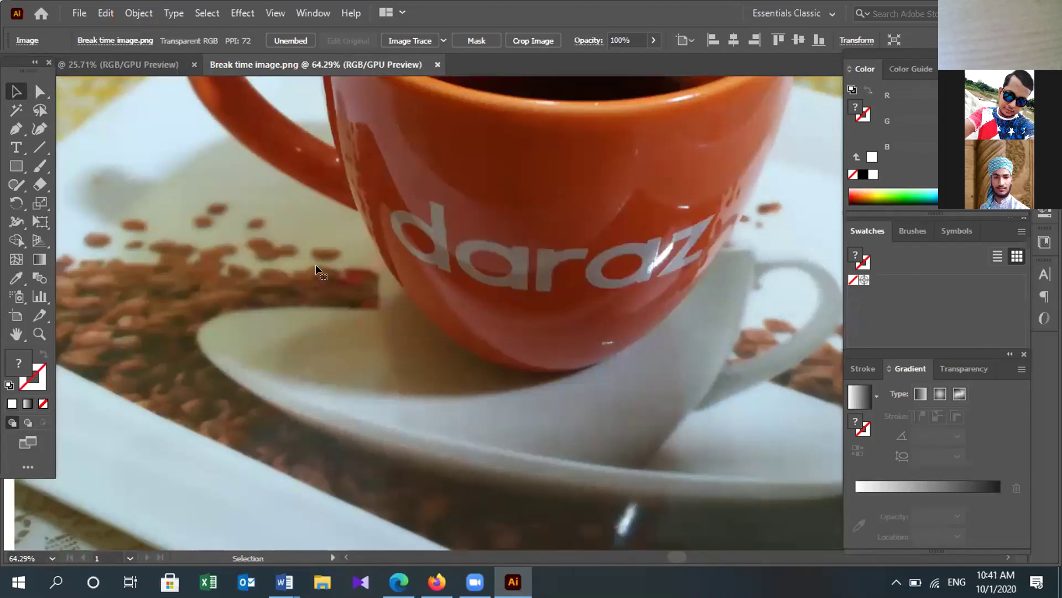
{"action": "scroll", "coordinate": [318, 271], "scroll_direction": "up", "scroll_amount": 5}
{"action": "left_click_drag", "start_coordinate": [692, 280], "coordinate": [515, 253]}
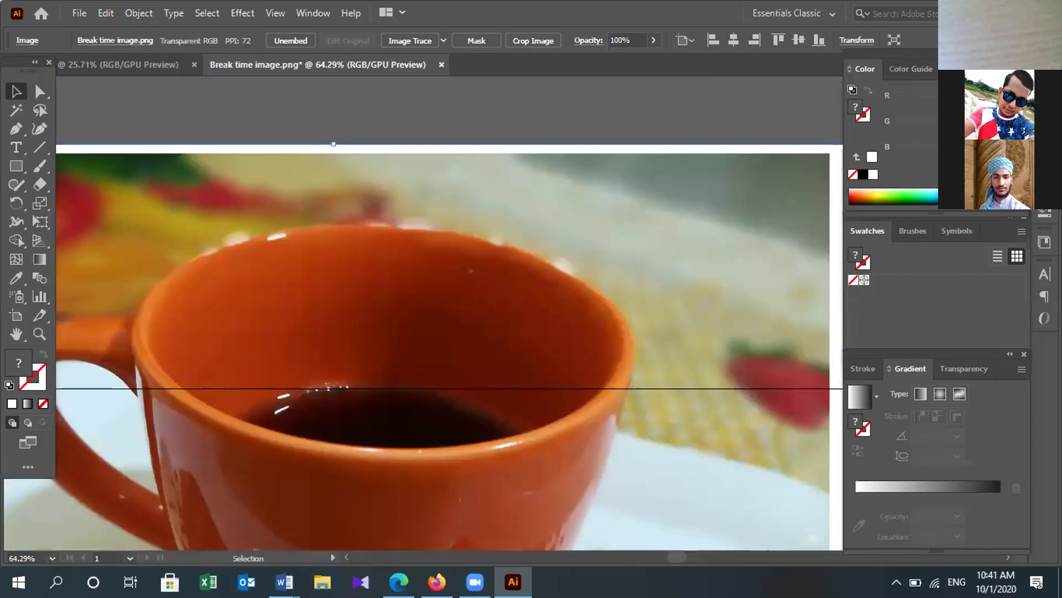
{"action": "left_click_drag", "start_coordinate": [828, 156], "coordinate": [689, 279]}
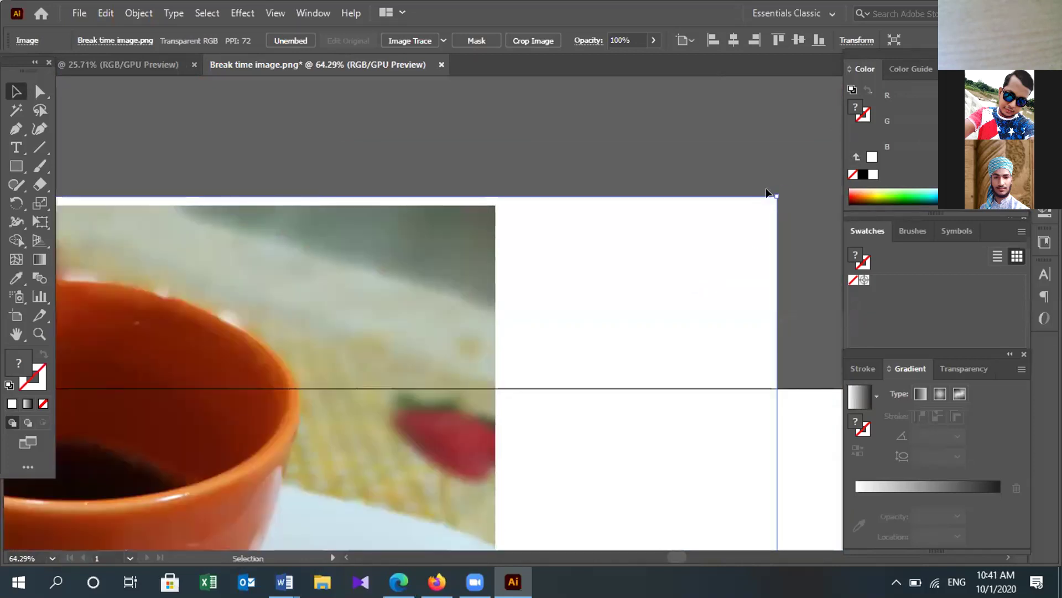
{"action": "left_click_drag", "start_coordinate": [774, 196], "coordinate": [688, 244]}
{"action": "left_click_drag", "start_coordinate": [502, 378], "coordinate": [206, 426]}
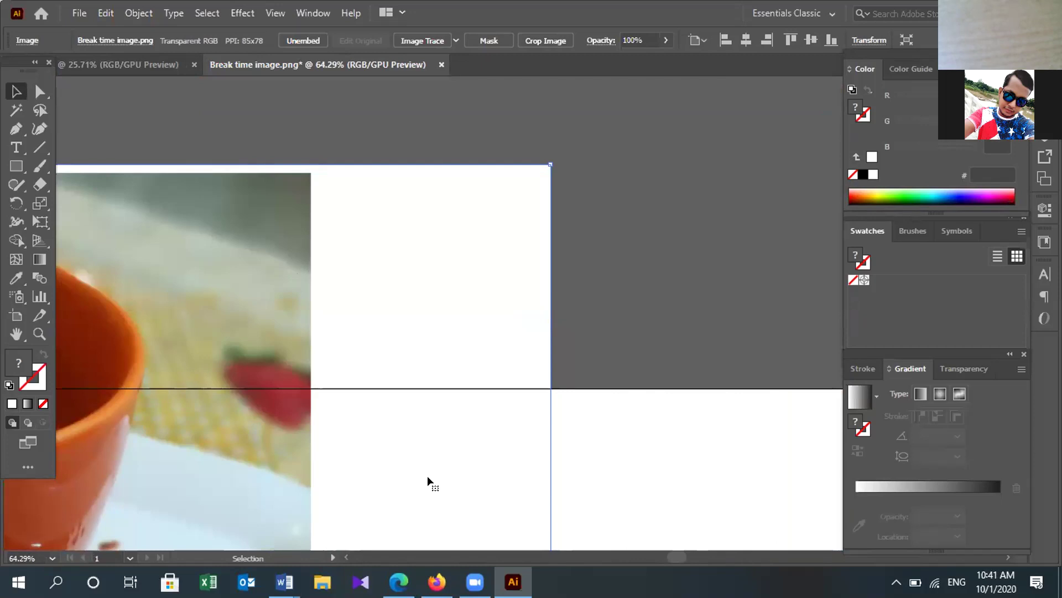
Switch to Chrome, check the Fiverr buyer requests and open the account's Gigs page.
{"action": "key", "text": "ctrl+Tab"}
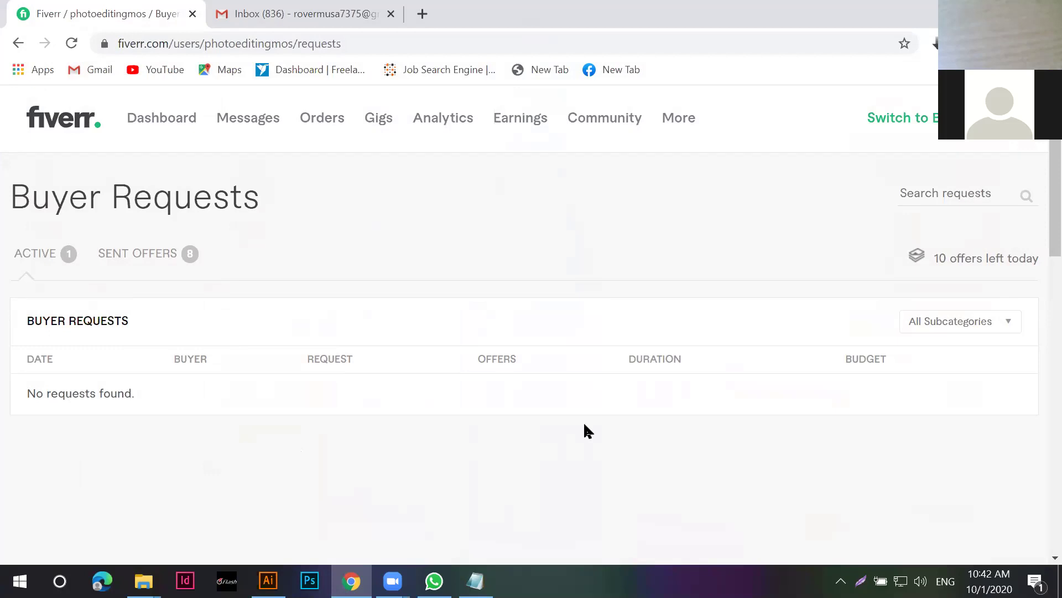
{"action": "scroll", "coordinate": [588, 431], "scroll_direction": "down", "scroll_amount": 4}
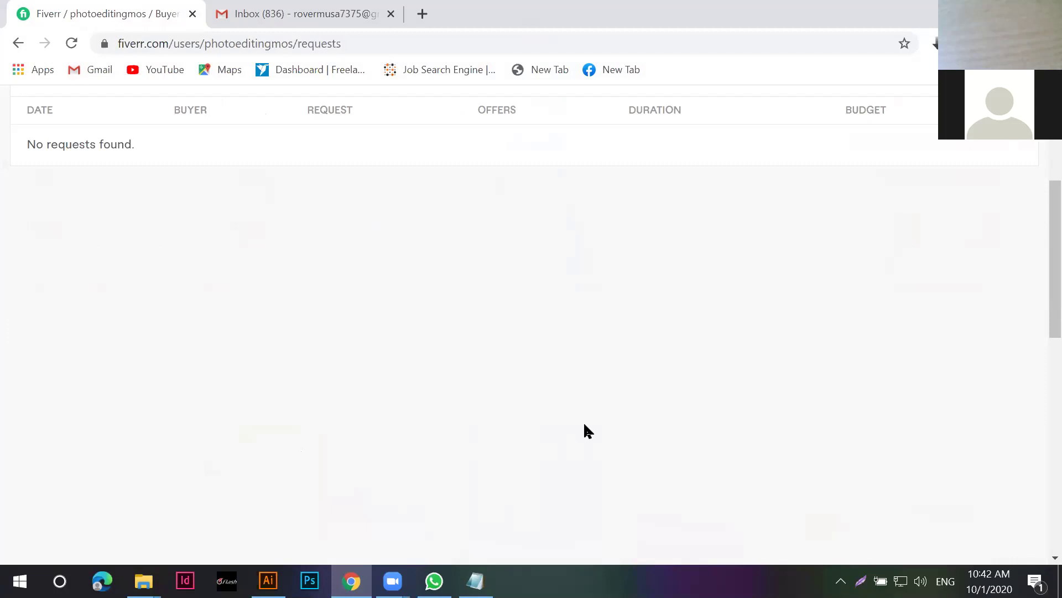
{"action": "scroll", "coordinate": [588, 430], "scroll_direction": "up", "scroll_amount": 4}
{"action": "left_click", "coordinate": [383, 123]}
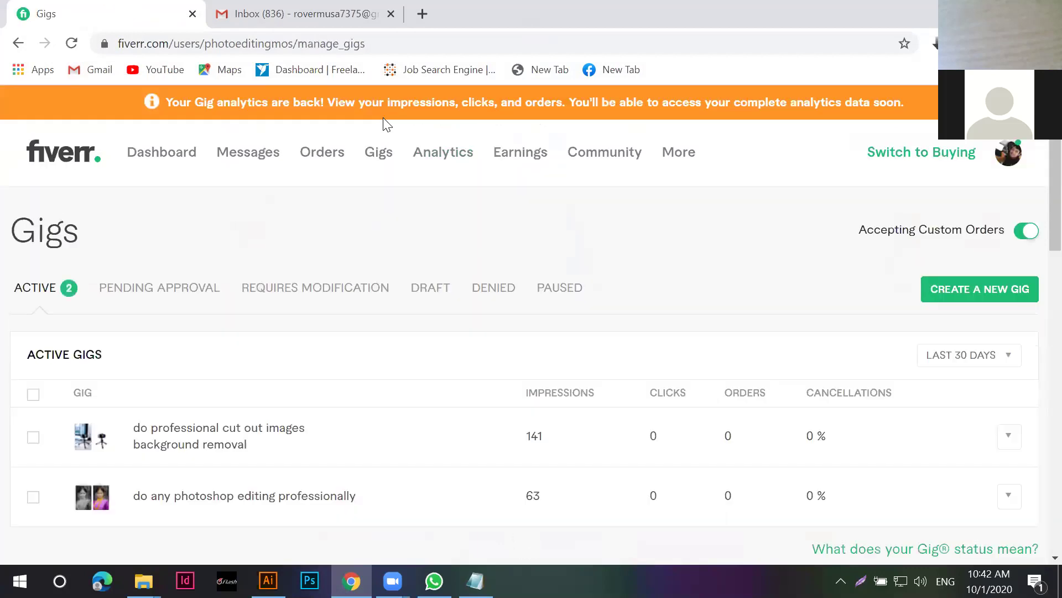
Examine the impressions, clicks, orders and cancellations of the active Fiverr gigs.
{"action": "scroll", "coordinate": [488, 282], "scroll_direction": "down", "scroll_amount": 2}
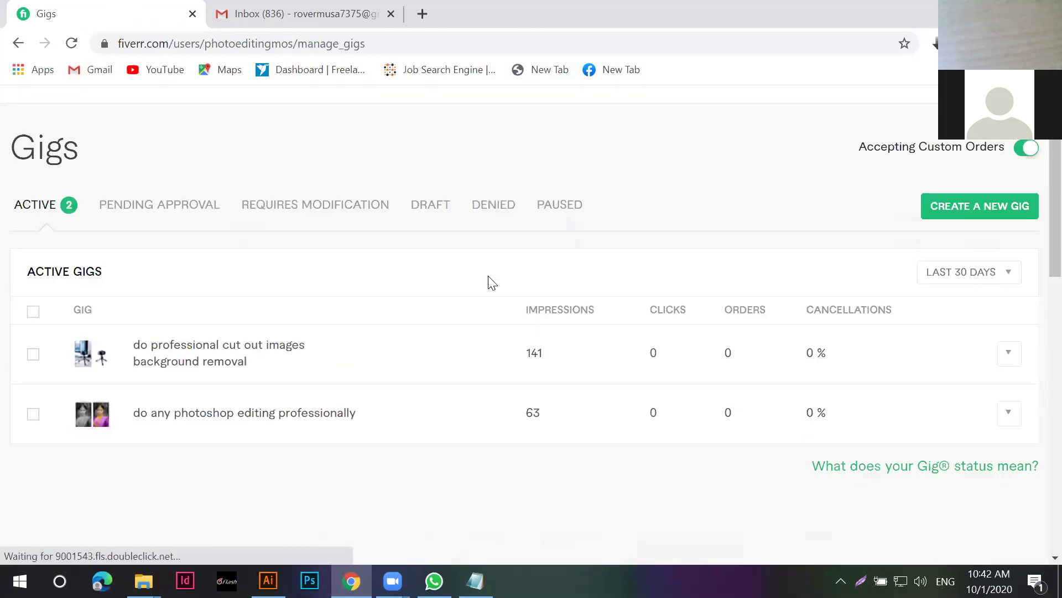
{"action": "scroll", "coordinate": [488, 282], "scroll_direction": "down", "scroll_amount": 2}
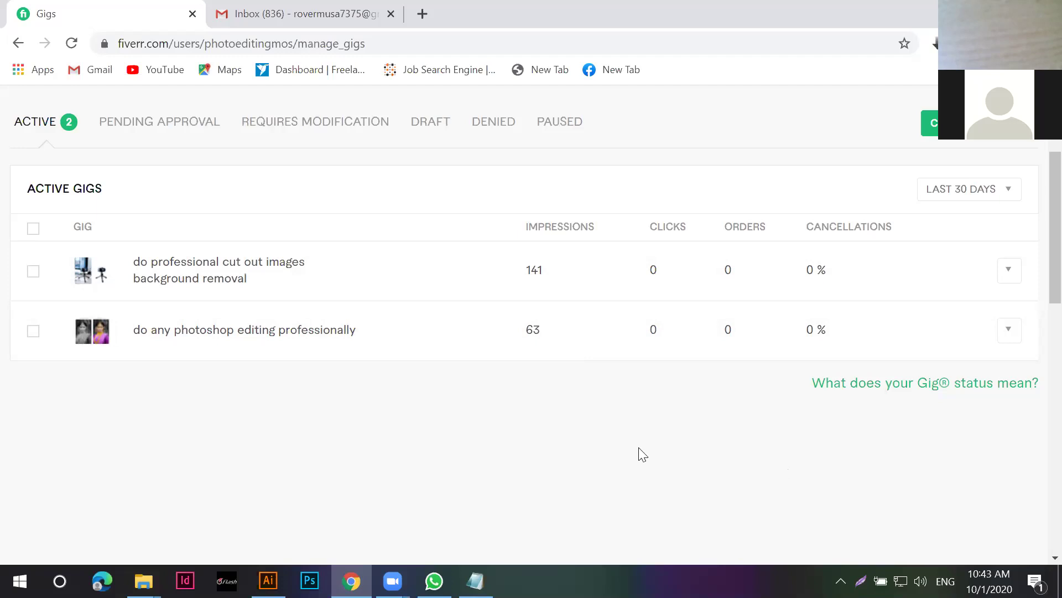
{"action": "scroll", "coordinate": [642, 454], "scroll_direction": "up", "scroll_amount": 2}
{"action": "scroll", "coordinate": [641, 453], "scroll_direction": "down", "scroll_amount": 2}
{"action": "scroll", "coordinate": [654, 444], "scroll_direction": "down", "scroll_amount": 2}
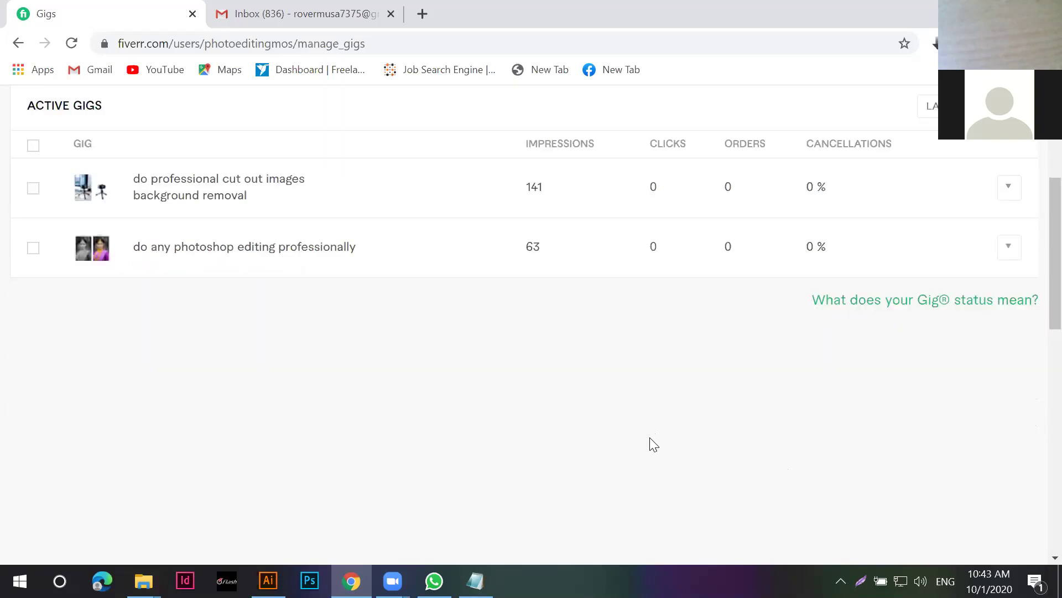
{"action": "scroll", "coordinate": [654, 445], "scroll_direction": "up", "scroll_amount": 2}
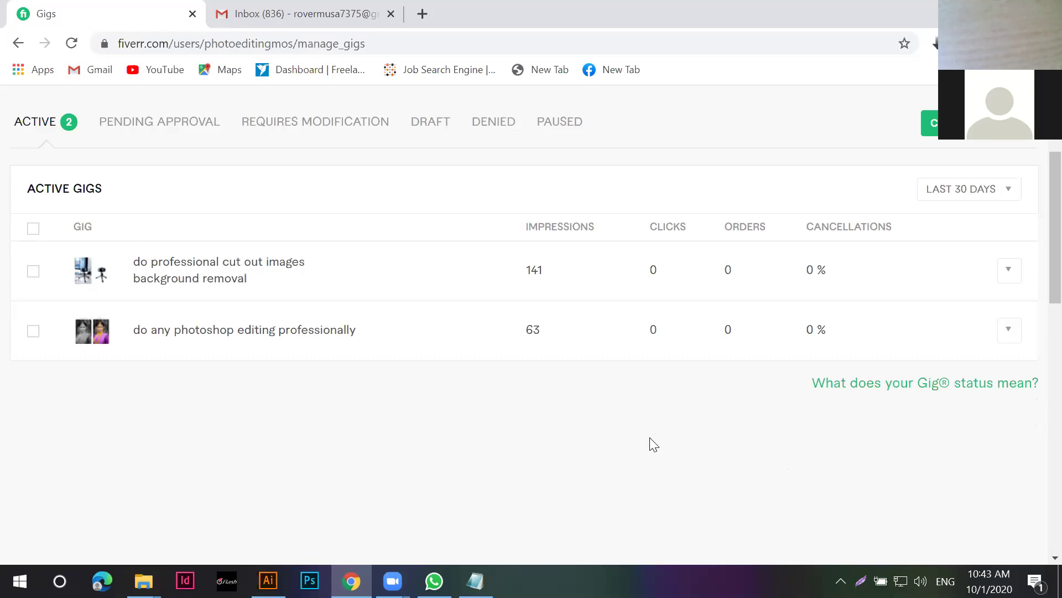
{"action": "scroll", "coordinate": [654, 444], "scroll_direction": "down", "scroll_amount": 2}
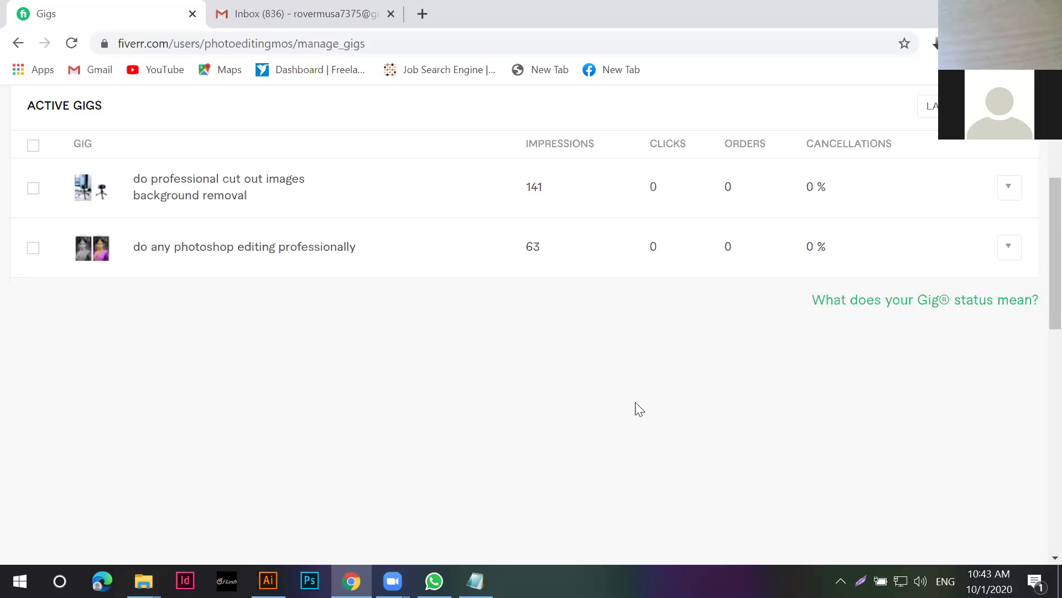
{"action": "scroll", "coordinate": [638, 410], "scroll_direction": "up", "scroll_amount": 2}
{"action": "scroll", "coordinate": [637, 409], "scroll_direction": "down", "scroll_amount": 2}
{"action": "scroll", "coordinate": [820, 384], "scroll_direction": "up", "scroll_amount": 2}
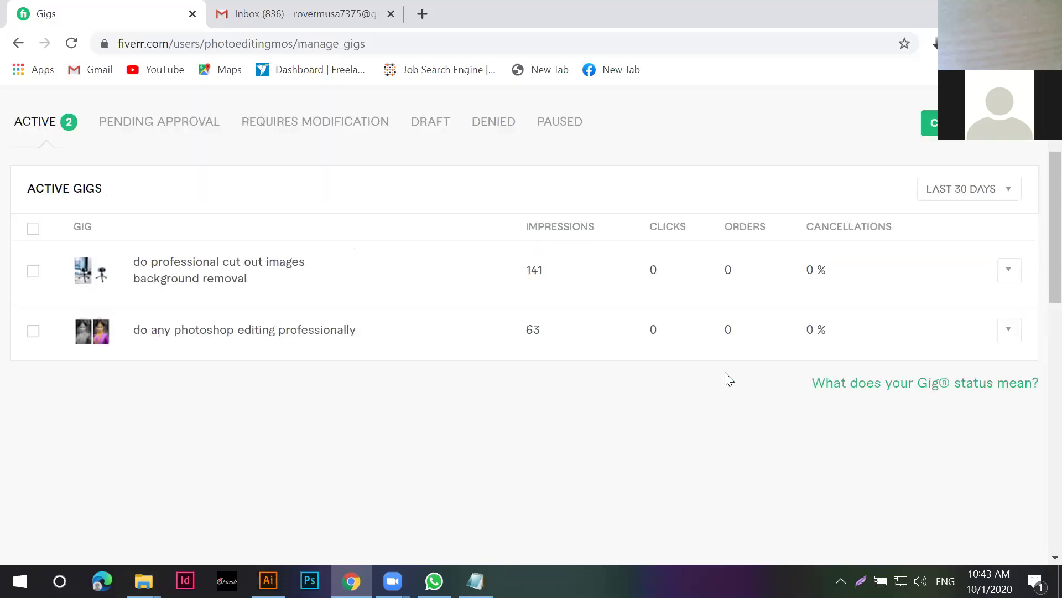
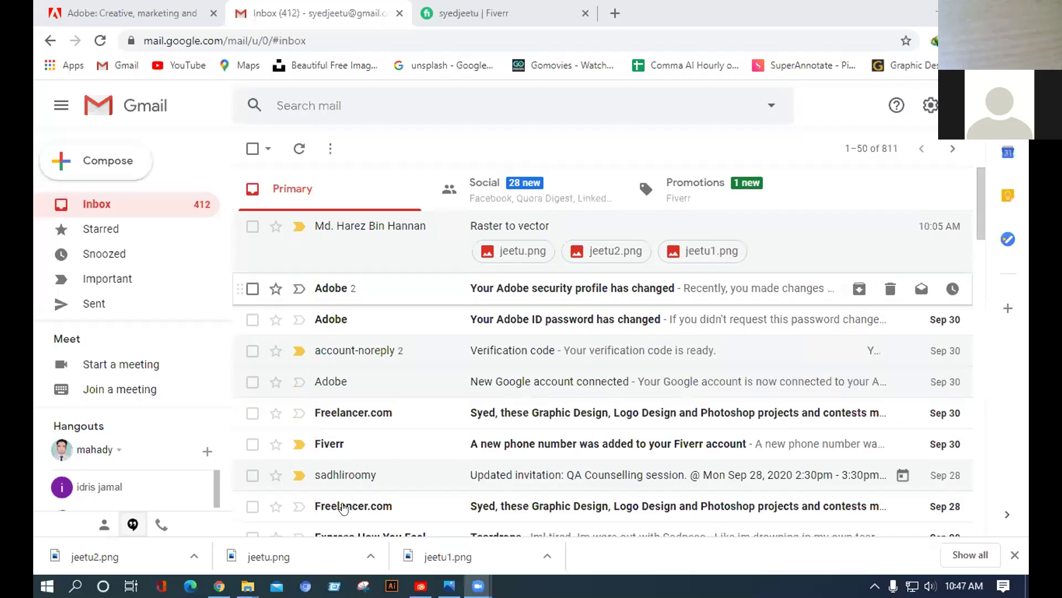
Switch to Photos and compare the outline and coloured versions in the minion, squirrel and bald man images.
{"action": "mouse_move", "coordinate": [478, 586]}
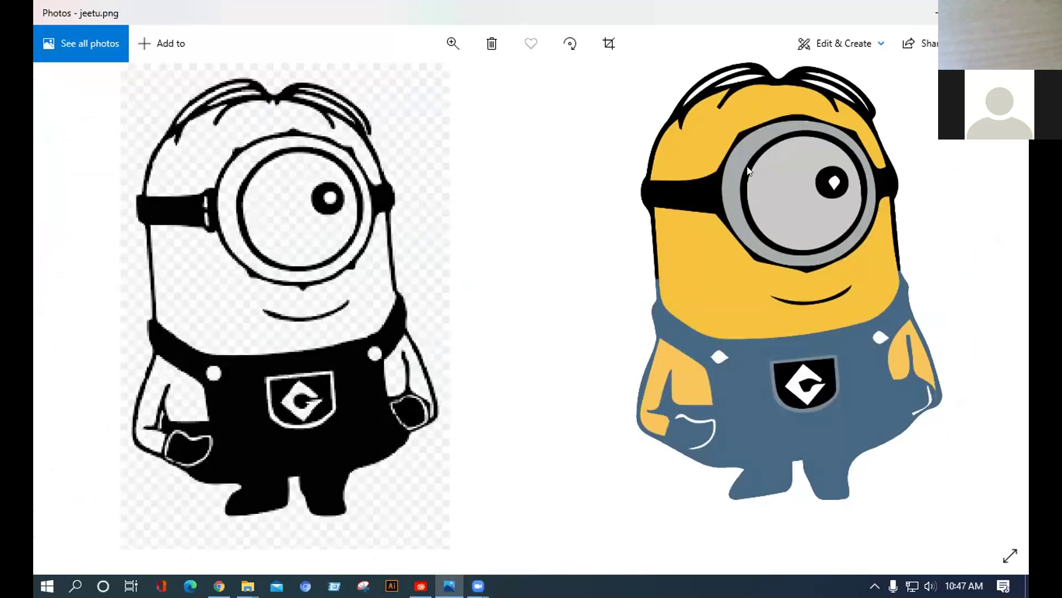
{"action": "key", "text": "Right"}
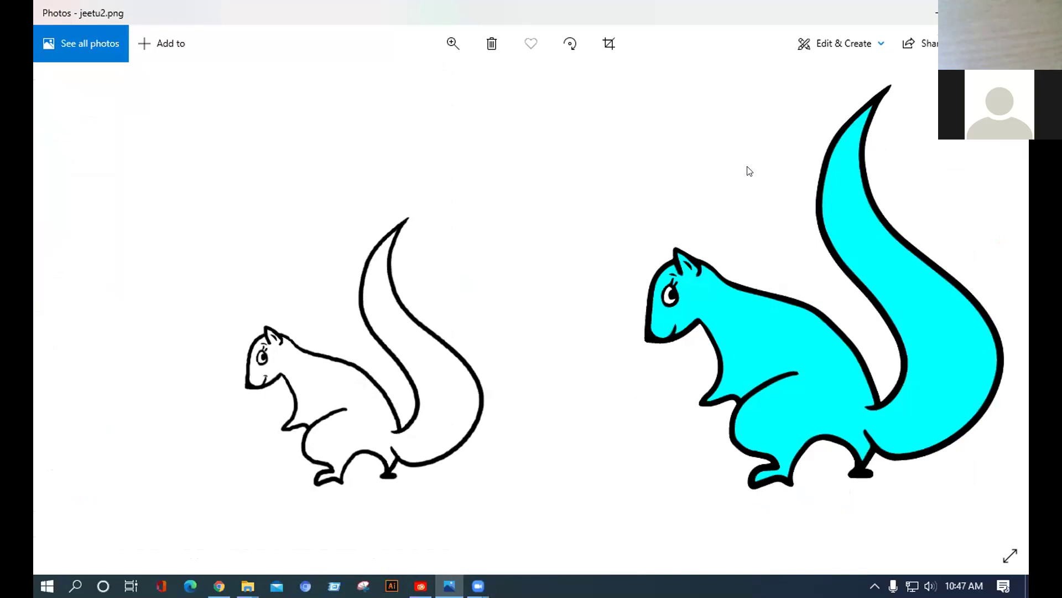
{"action": "key", "text": "Left"}
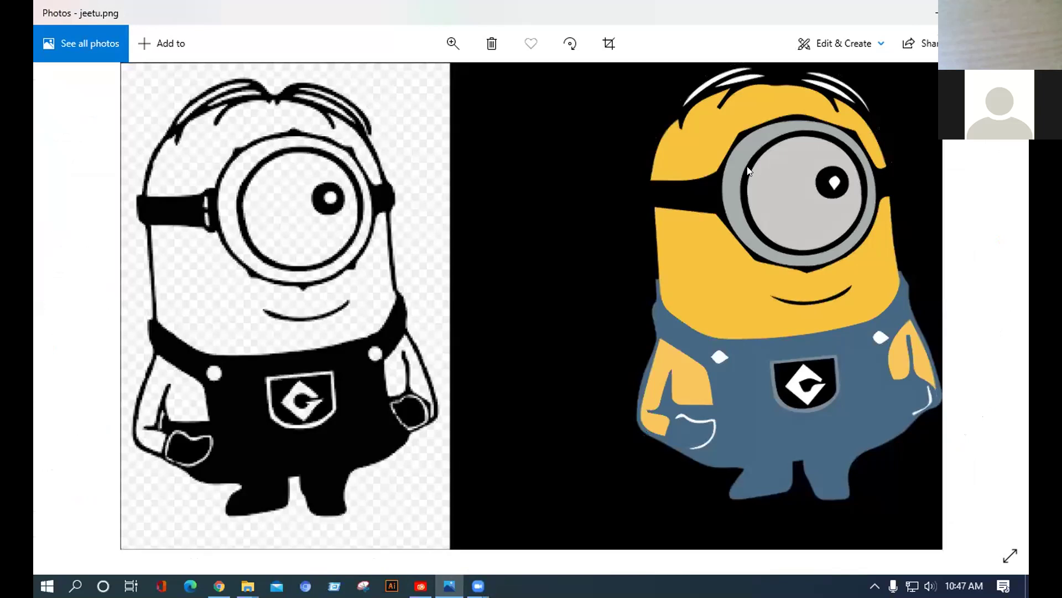
{"action": "key", "text": "Left"}
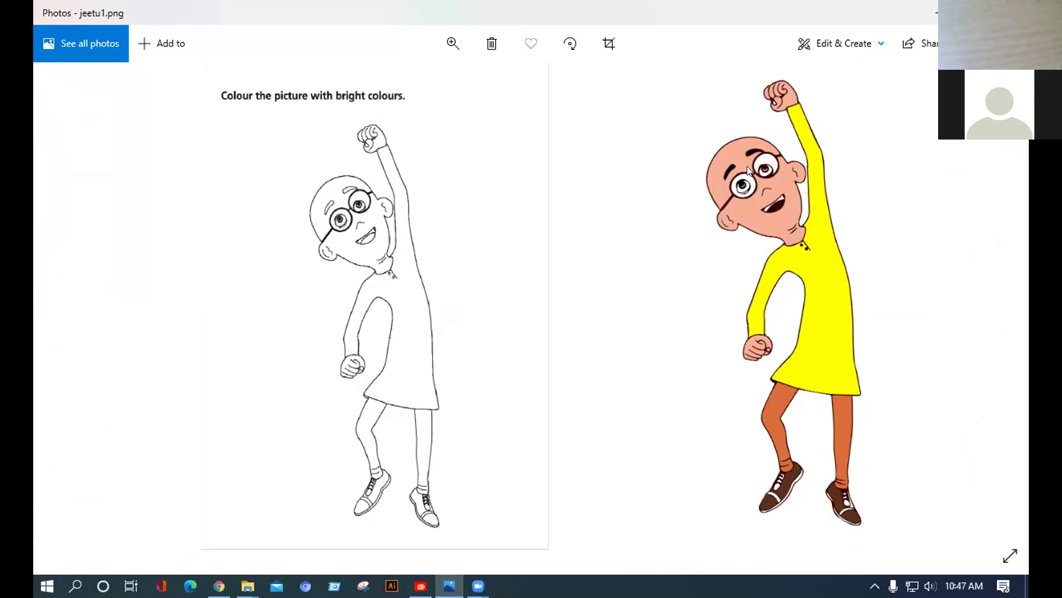
{"action": "key", "text": "Right"}
{"action": "key", "text": "Right"}
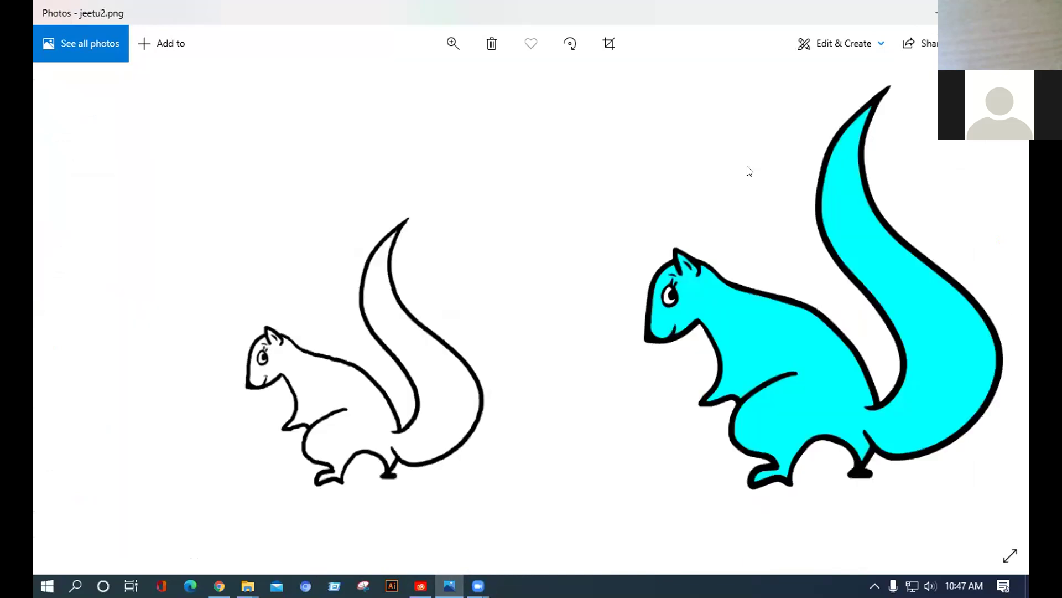
Return to Chrome, close the Adobe page and open the vector to raster image tracing gig from the Fiverr profile's drafts.
{"action": "key", "text": "alt+Tab"}
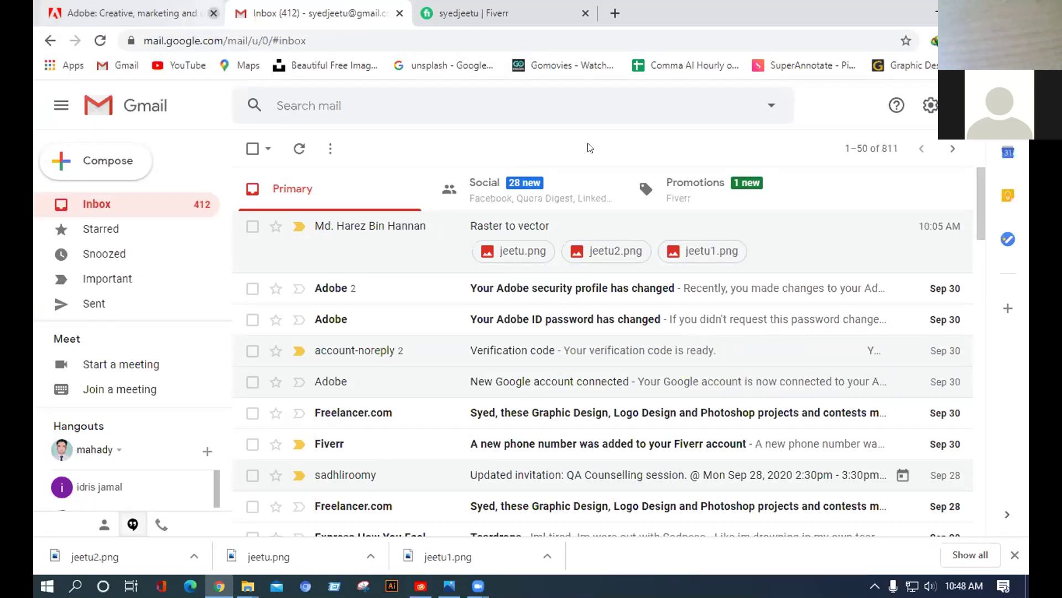
{"action": "left_click", "coordinate": [213, 13]}
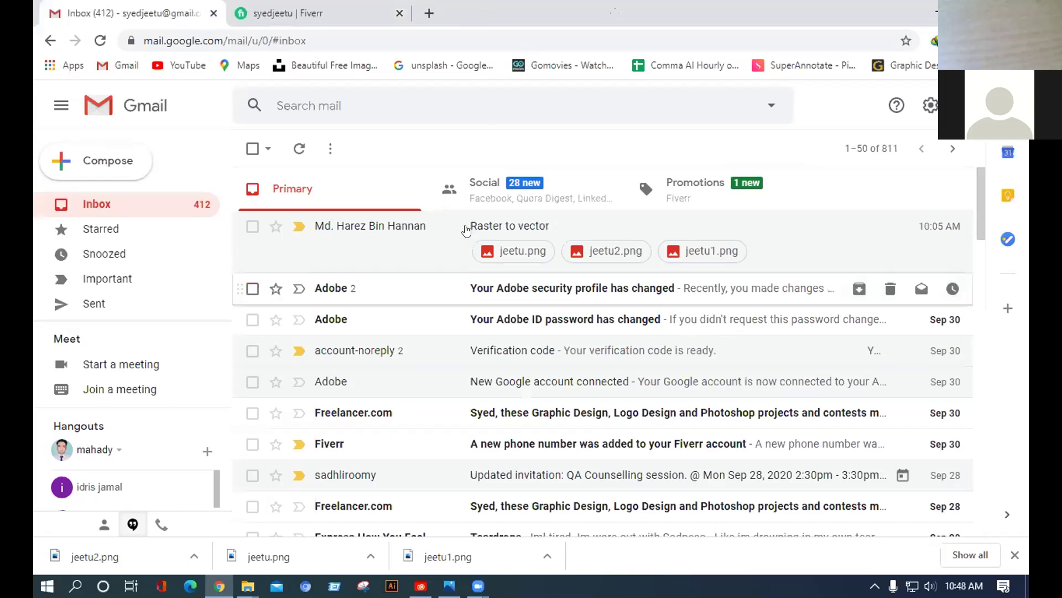
{"action": "left_click", "coordinate": [234, 17]}
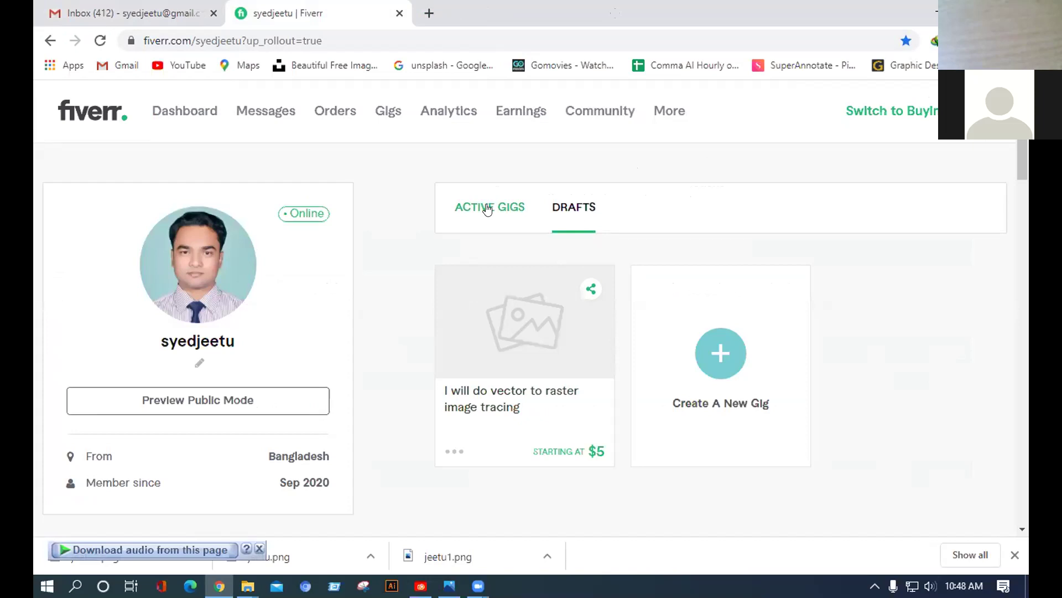
{"action": "left_click", "coordinate": [514, 408]}
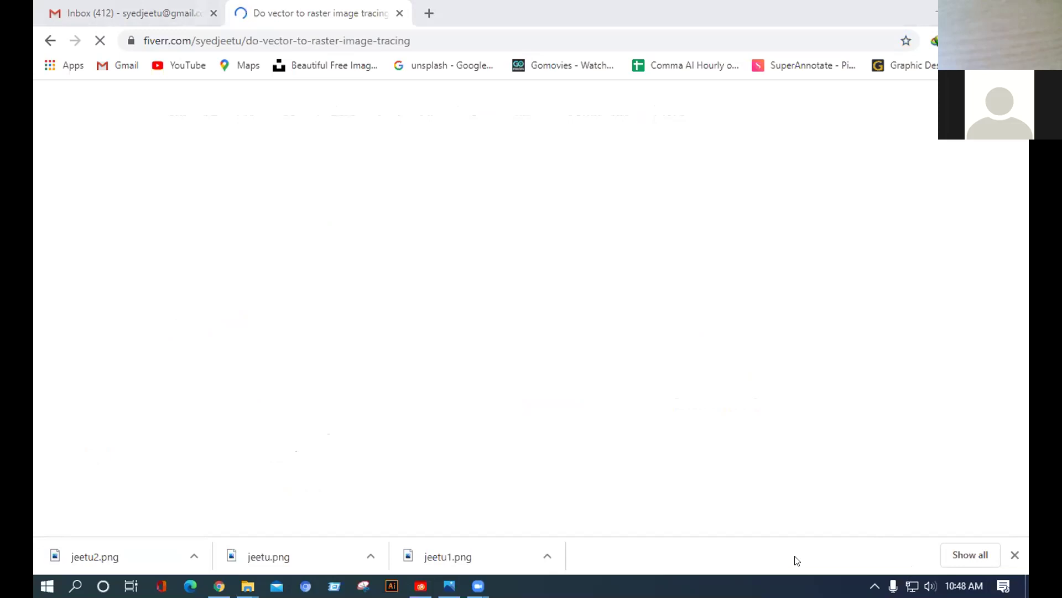
Raise the volume of the USB Audio Device speakers.
{"action": "left_click", "coordinate": [931, 586]}
{"action": "scroll", "coordinate": [810, 552], "scroll_direction": "up", "scroll_amount": 3}
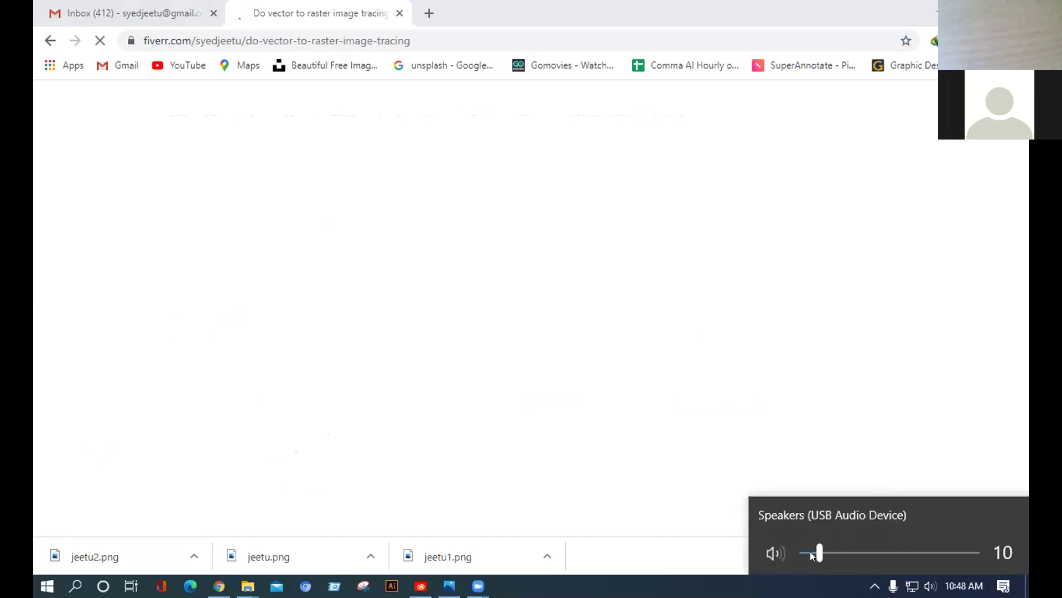
{"action": "key", "text": "XF86AudioRaiseVolume"}
{"action": "key", "text": "XF86AudioRaiseVolume"}
{"action": "key", "text": "XF86AudioRaiseVolume"}
{"action": "key", "text": "XF86AudioRaiseVolume"}
{"action": "key", "text": "XF86AudioRaiseVolume"}
{"action": "key", "text": "XF86AudioRaiseVolume"}
{"action": "key", "text": "XF86AudioRaiseVolume"}
{"action": "key", "text": "XF86AudioRaiseVolume"}
{"action": "key", "text": "XF86AudioRaiseVolume"}
{"action": "key", "text": "XF86AudioRaiseVolume"}
{"action": "key", "text": "XF86AudioRaiseVolume"}
{"action": "key", "text": "XF86AudioRaiseVolume"}
{"action": "key", "text": "XF86AudioRaiseVolume"}
{"action": "key", "text": "XF86AudioRaiseVolume"}
{"action": "key", "text": "XF86AudioRaiseVolume"}
{"action": "key", "text": "XF86AudioRaiseVolume"}
{"action": "key", "text": "XF86AudioRaiseVolume"}
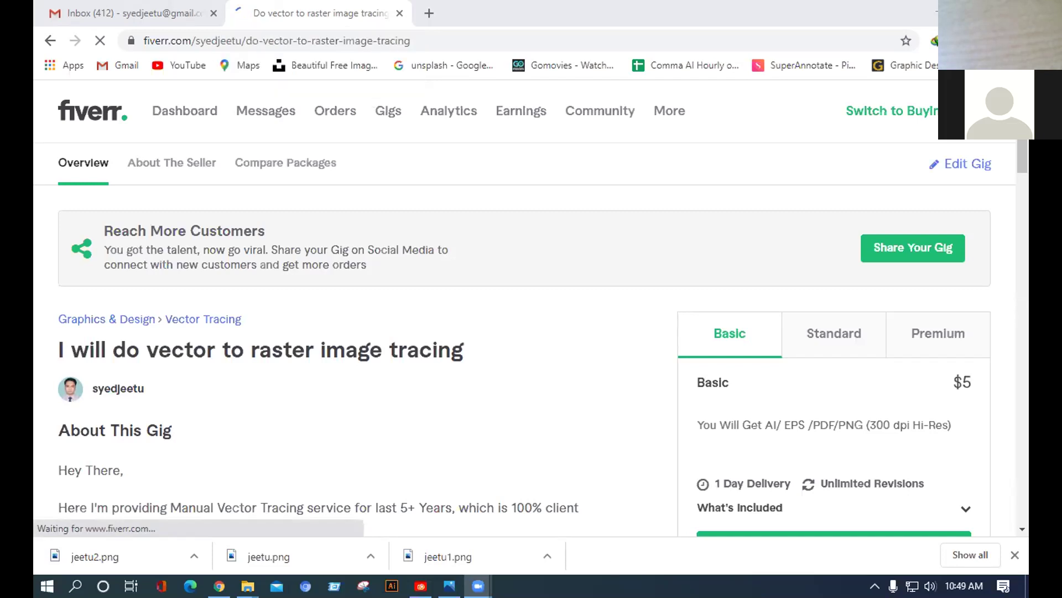
{"action": "left_click", "coordinate": [931, 585]}
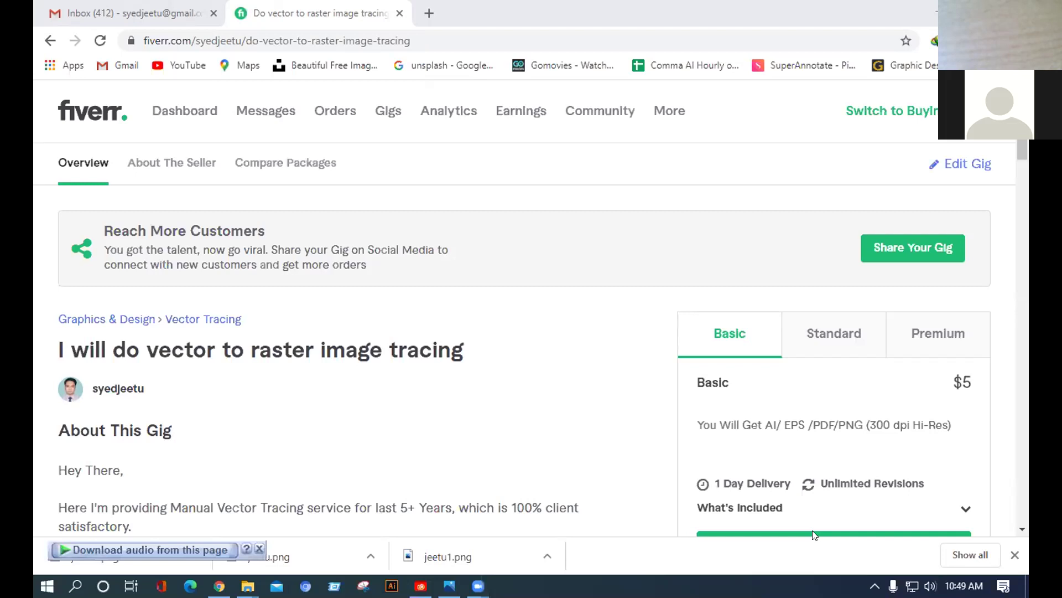
Review the vector to raster image tracing gig from its description through the seller details to the package comparison.
{"action": "key", "text": "Down"}
{"action": "key", "text": "Down"}
{"action": "left_click", "coordinate": [263, 378]}
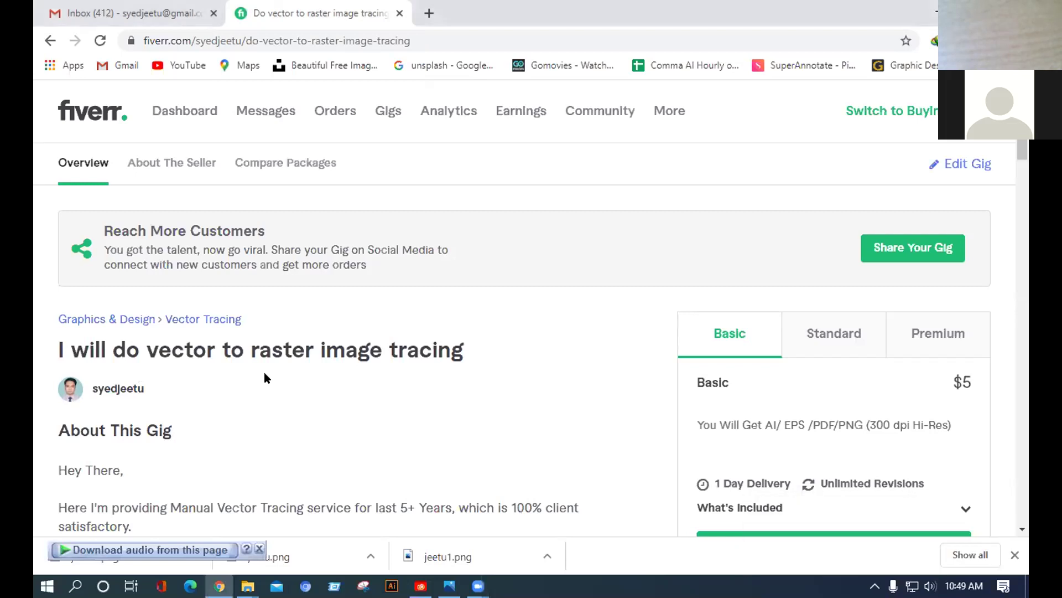
{"action": "scroll", "coordinate": [265, 378], "scroll_direction": "down", "scroll_amount": 15}
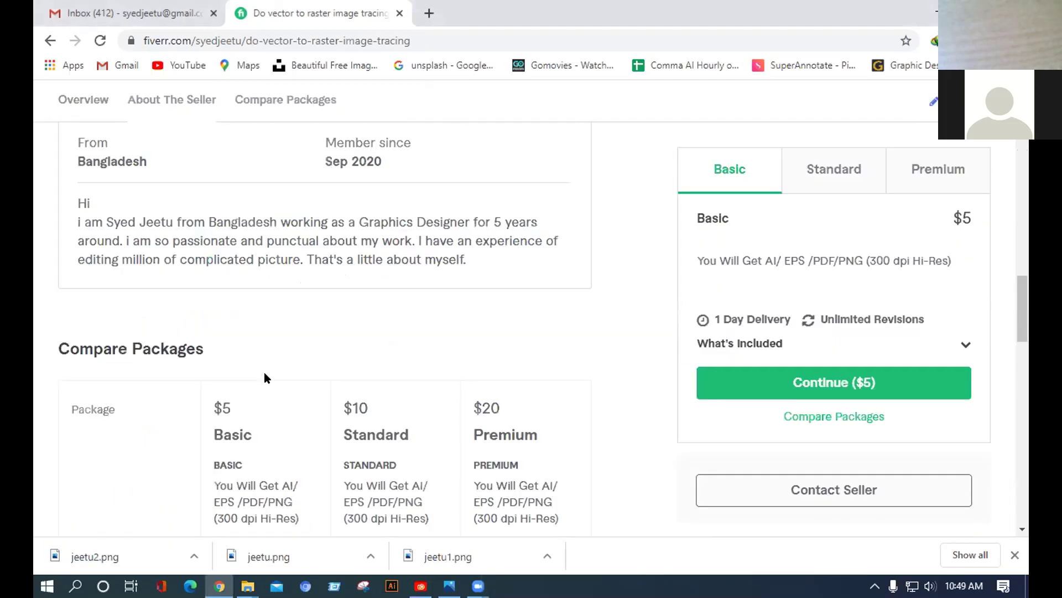
Review the gig's package comparison and related tags, and go back through the seller details and description to the title.
{"action": "scroll", "coordinate": [264, 377], "scroll_direction": "down", "scroll_amount": 8}
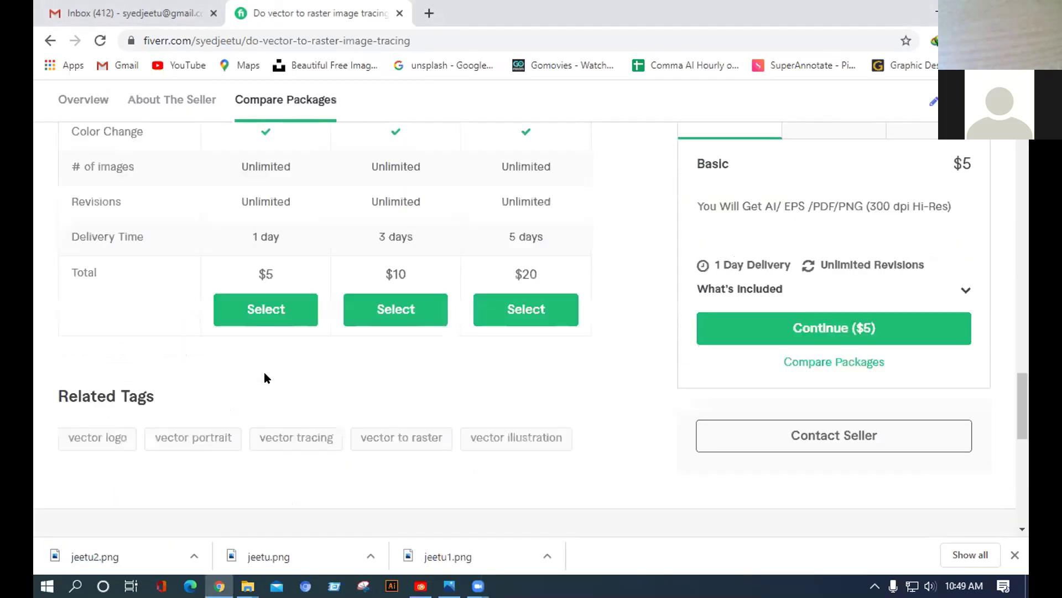
{"action": "scroll", "coordinate": [264, 378], "scroll_direction": "down", "scroll_amount": 5}
{"action": "scroll", "coordinate": [264, 378], "scroll_direction": "up", "scroll_amount": 3}
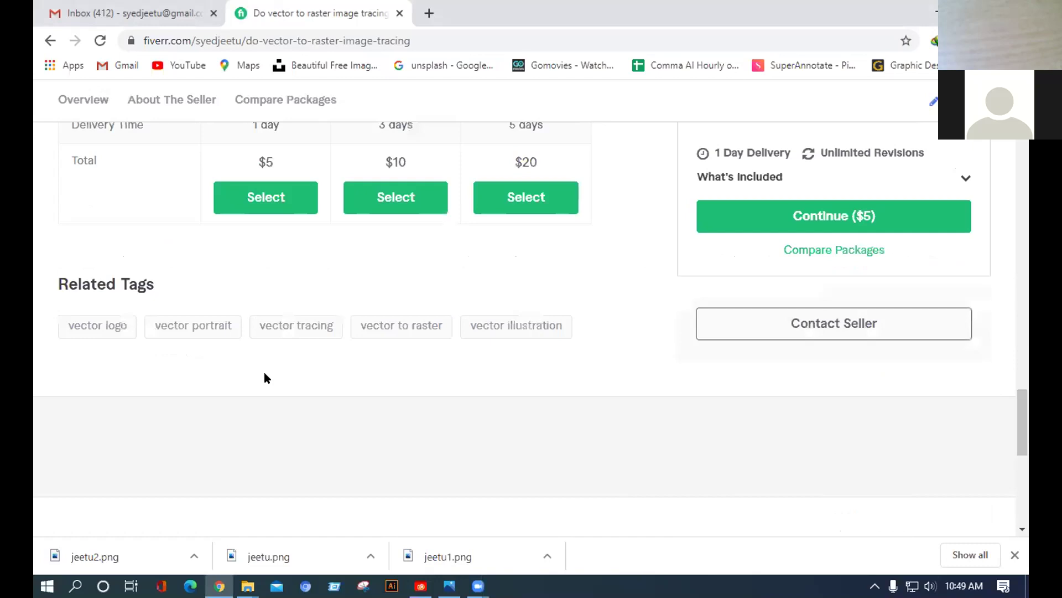
{"action": "scroll", "coordinate": [264, 372], "scroll_direction": "up", "scroll_amount": 4}
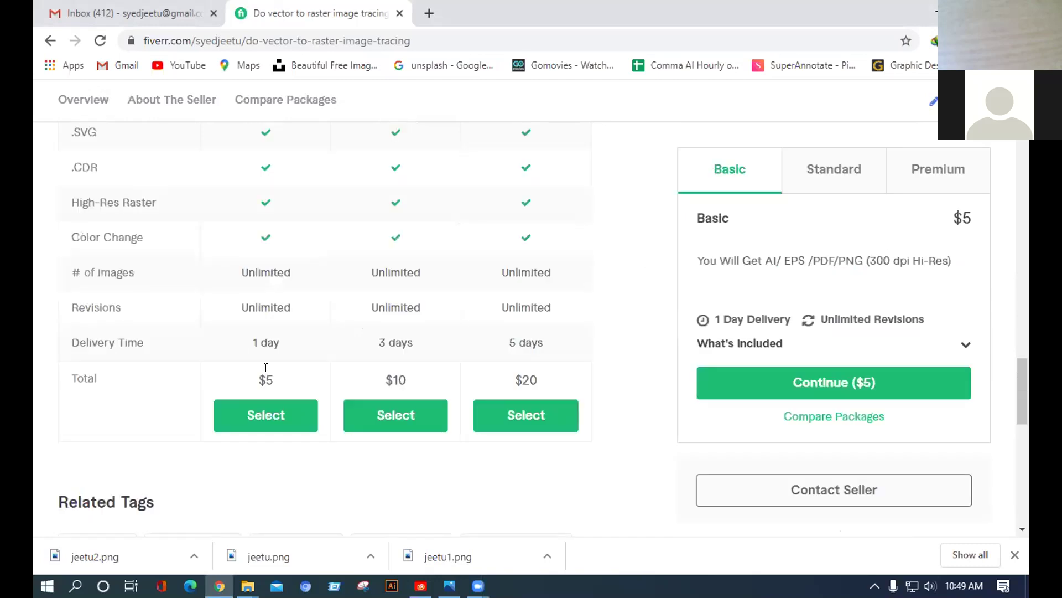
{"action": "scroll", "coordinate": [266, 366], "scroll_direction": "up", "scroll_amount": 2}
{"action": "scroll", "coordinate": [265, 363], "scroll_direction": "down", "scroll_amount": 2}
{"action": "scroll", "coordinate": [265, 359], "scroll_direction": "up", "scroll_amount": 5}
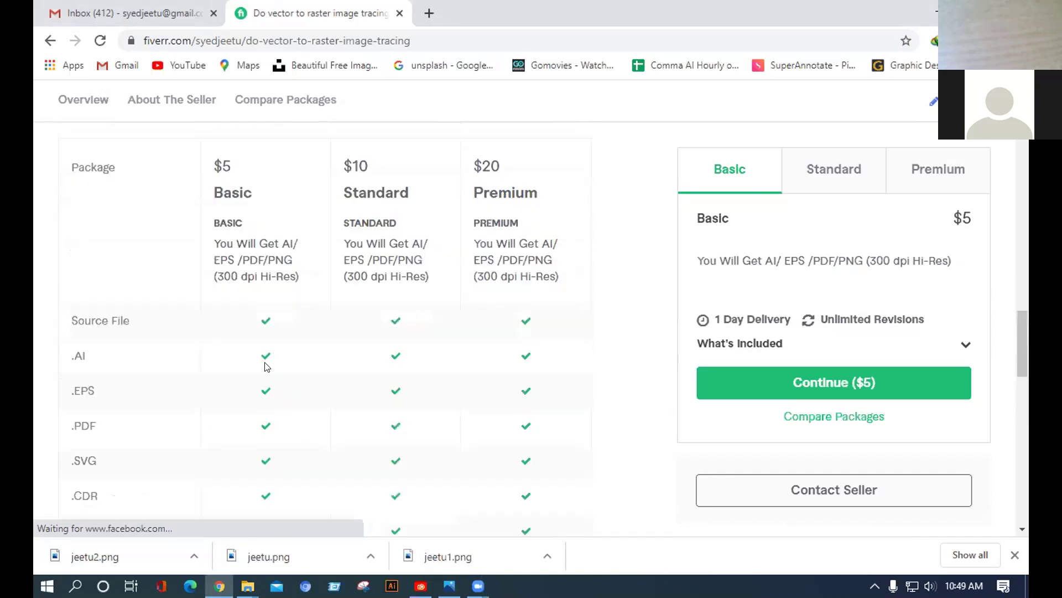
{"action": "scroll", "coordinate": [266, 367], "scroll_direction": "up", "scroll_amount": 6}
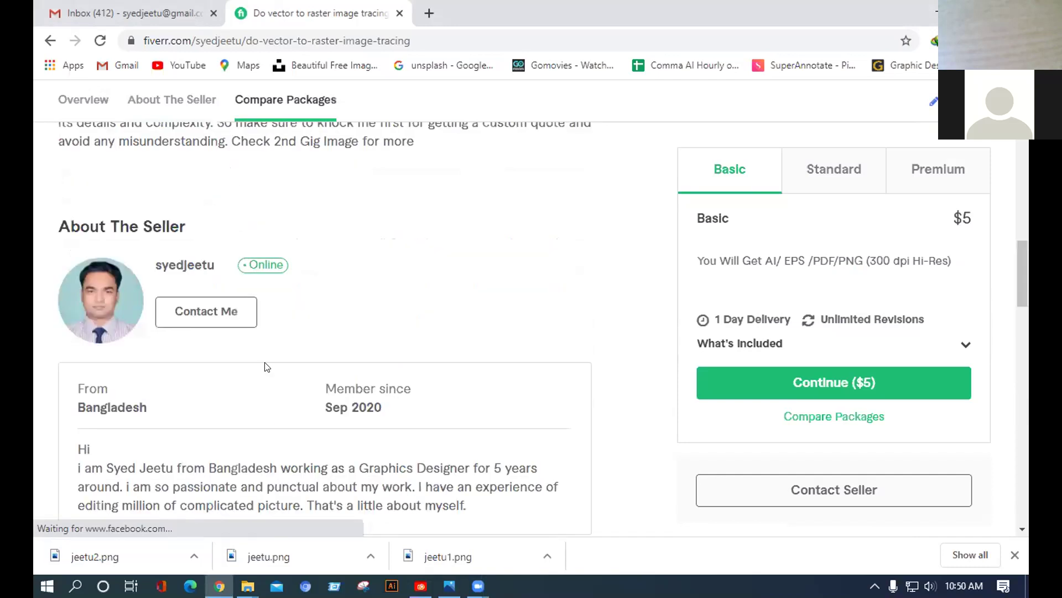
{"action": "scroll", "coordinate": [266, 367], "scroll_direction": "up", "scroll_amount": 1}
{"action": "scroll", "coordinate": [267, 367], "scroll_direction": "up", "scroll_amount": 7}
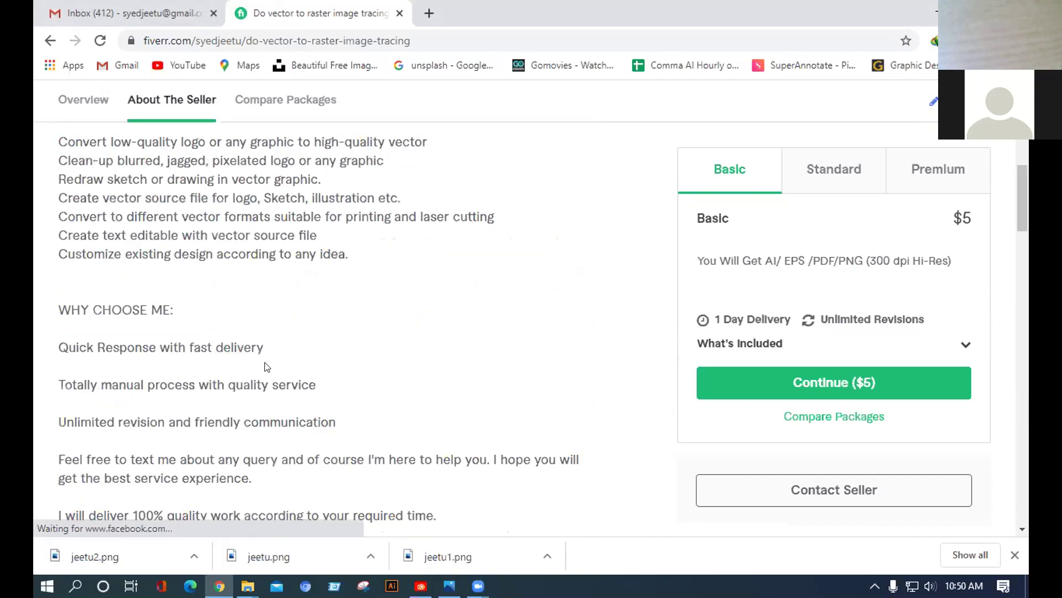
{"action": "scroll", "coordinate": [265, 362], "scroll_direction": "up", "scroll_amount": 8}
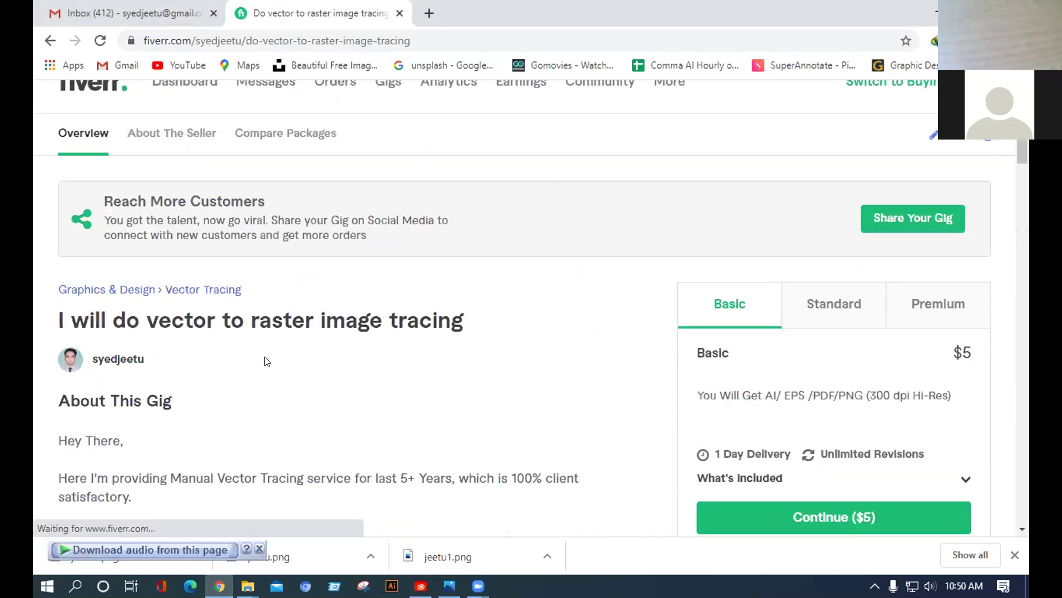
{"action": "scroll", "coordinate": [267, 360], "scroll_direction": "up", "scroll_amount": 1}
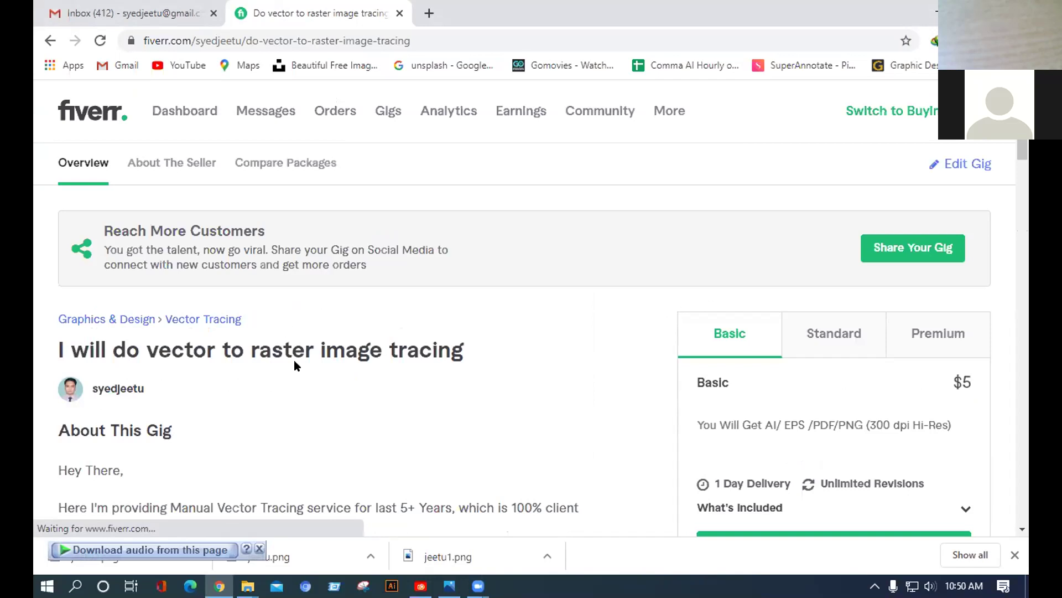
Read the whole vector to raster image tracing gig again, from the About This Gig description to the related tags.
{"action": "scroll", "coordinate": [294, 359], "scroll_direction": "down", "scroll_amount": 3}
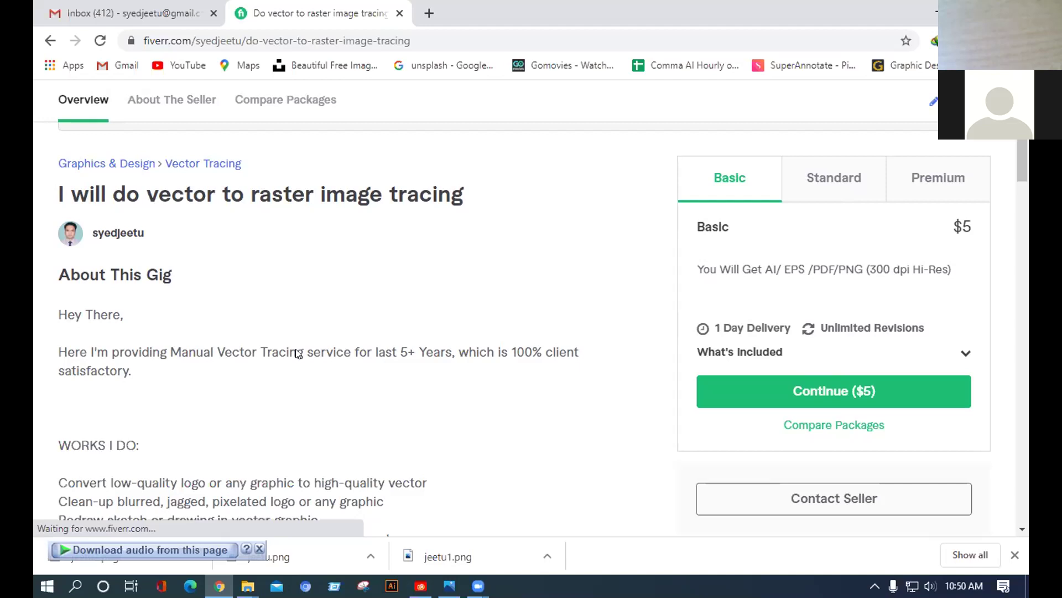
{"action": "scroll", "coordinate": [293, 346], "scroll_direction": "down", "scroll_amount": 4}
{"action": "scroll", "coordinate": [295, 353], "scroll_direction": "down", "scroll_amount": 9}
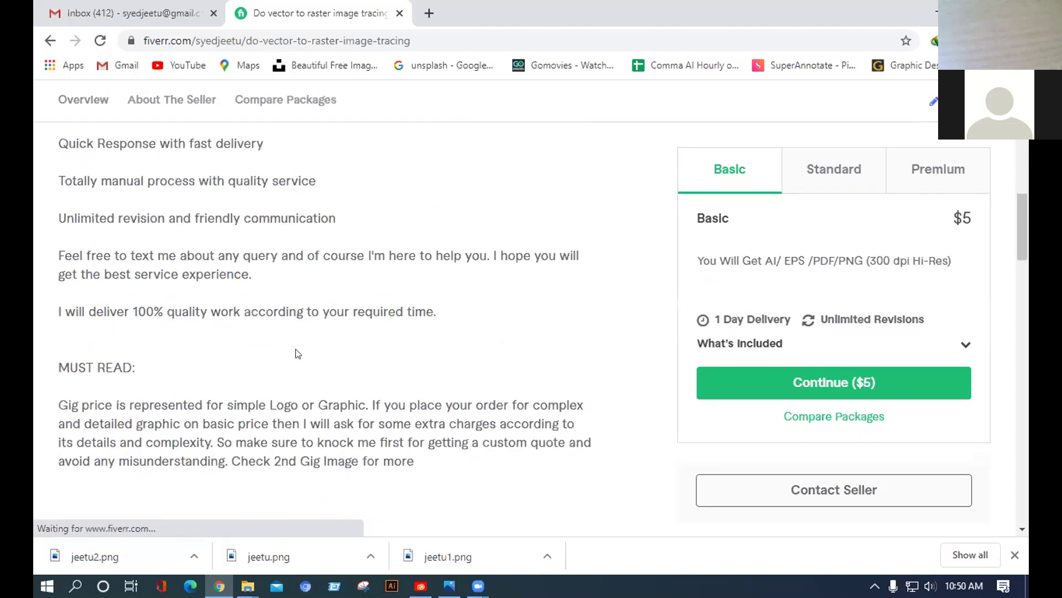
{"action": "scroll", "coordinate": [298, 347], "scroll_direction": "down", "scroll_amount": 3}
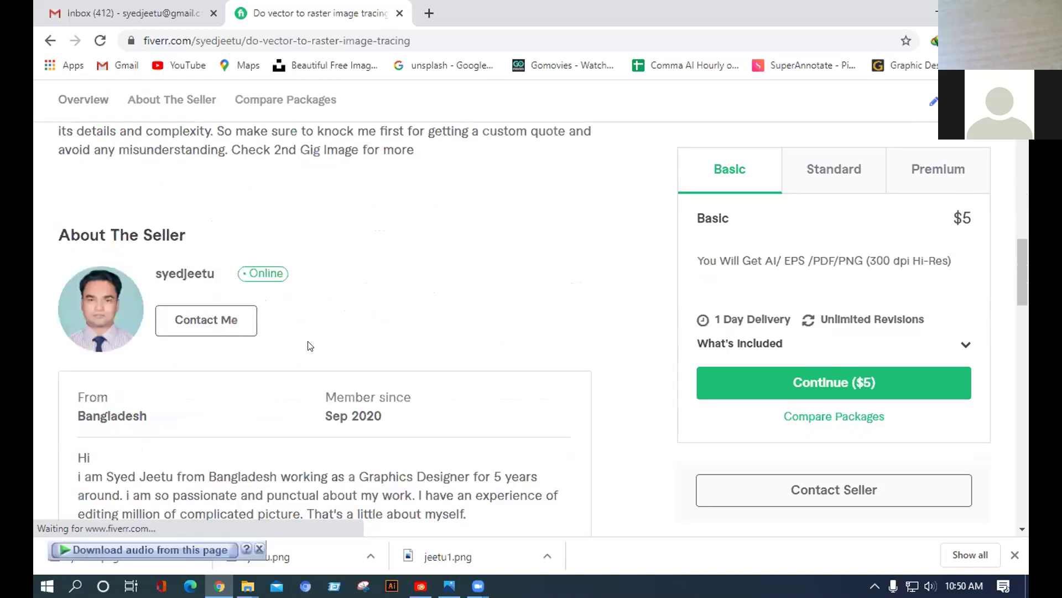
{"action": "scroll", "coordinate": [307, 346], "scroll_direction": "down", "scroll_amount": 4}
{"action": "scroll", "coordinate": [310, 345], "scroll_direction": "down", "scroll_amount": 12}
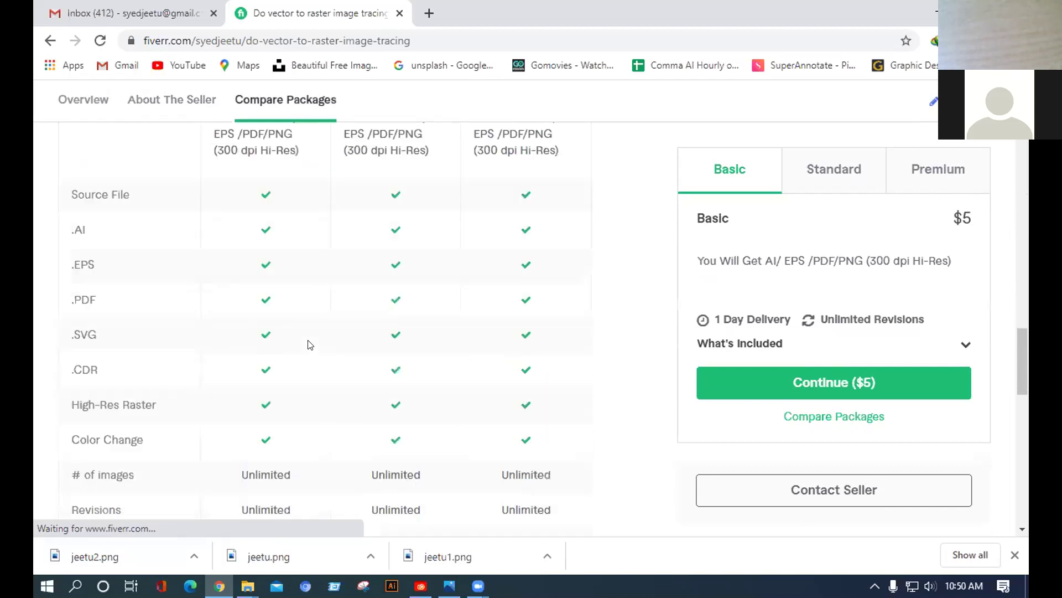
{"action": "scroll", "coordinate": [309, 345], "scroll_direction": "down", "scroll_amount": 4}
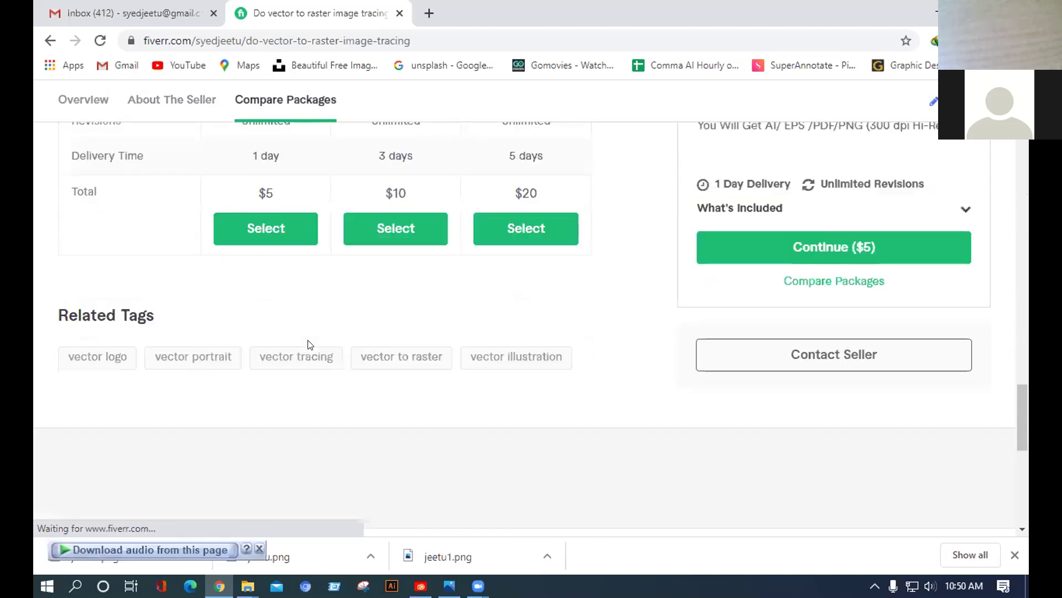
{"action": "scroll", "coordinate": [310, 345], "scroll_direction": "up", "scroll_amount": 6}
{"action": "scroll", "coordinate": [310, 345], "scroll_direction": "up", "scroll_amount": 15}
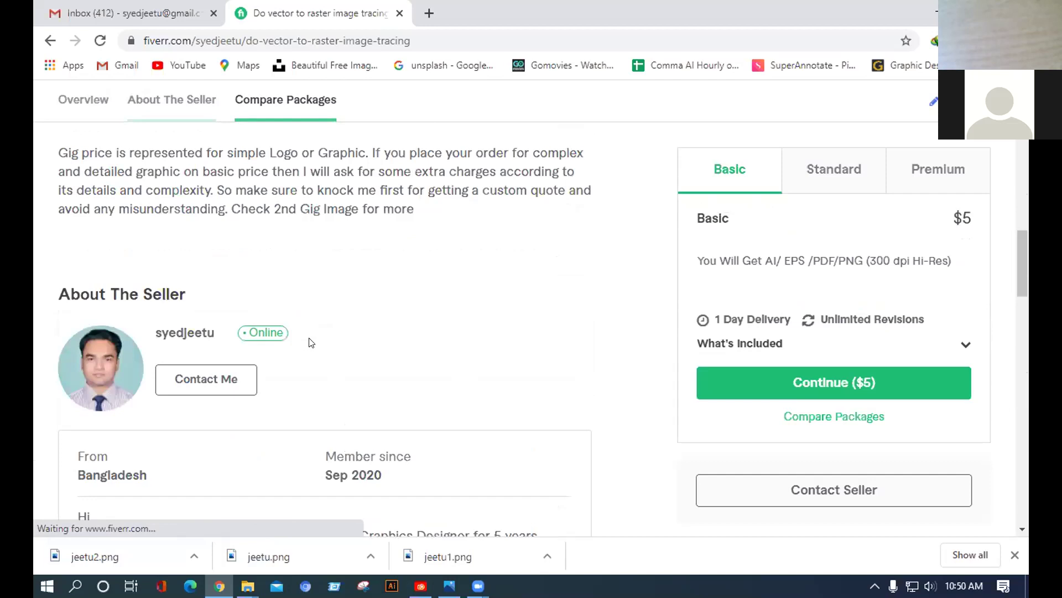
{"action": "scroll", "coordinate": [312, 343], "scroll_direction": "up", "scroll_amount": 10}
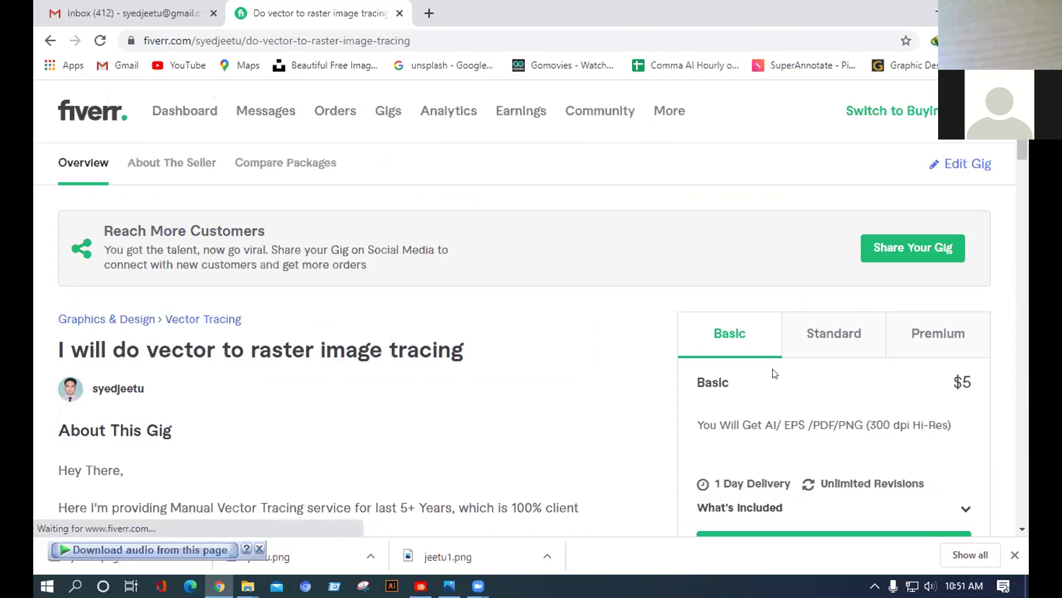
Open the vector to raster image tracing gig for editing and examine its title, category and search tags.
{"action": "left_click", "coordinate": [962, 167]}
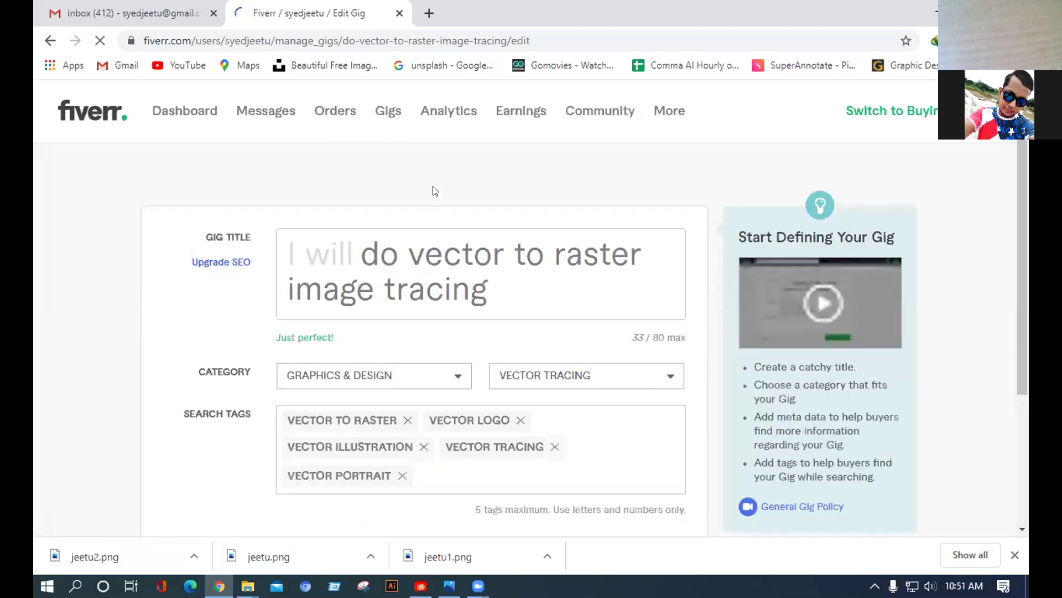
{"action": "mouse_move", "coordinate": [159, 261]}
{"action": "scroll", "coordinate": [115, 318], "scroll_direction": "down", "scroll_amount": 3}
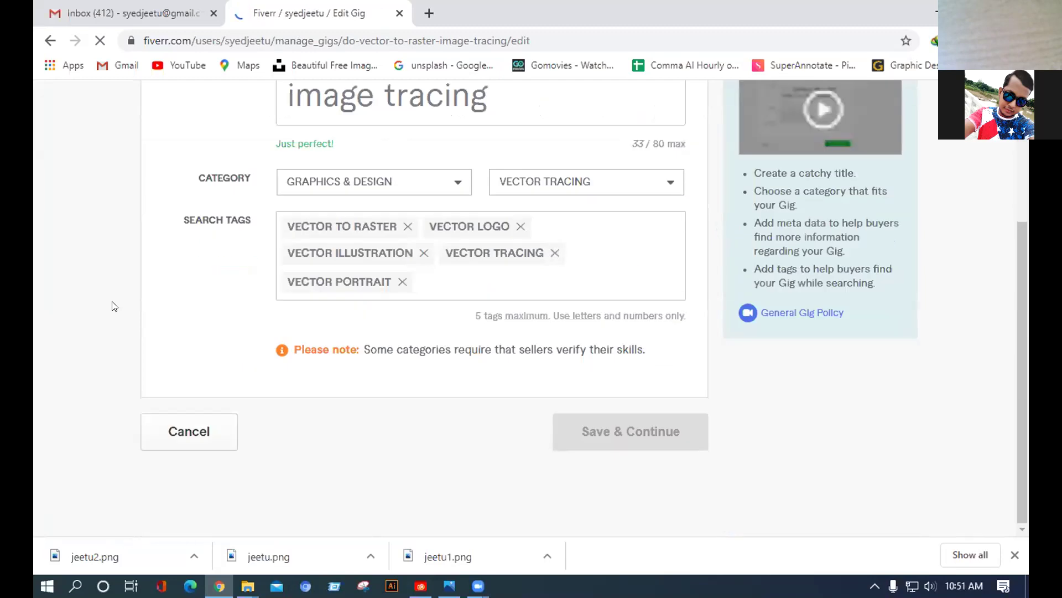
{"action": "scroll", "coordinate": [114, 297], "scroll_direction": "up", "scroll_amount": 1}
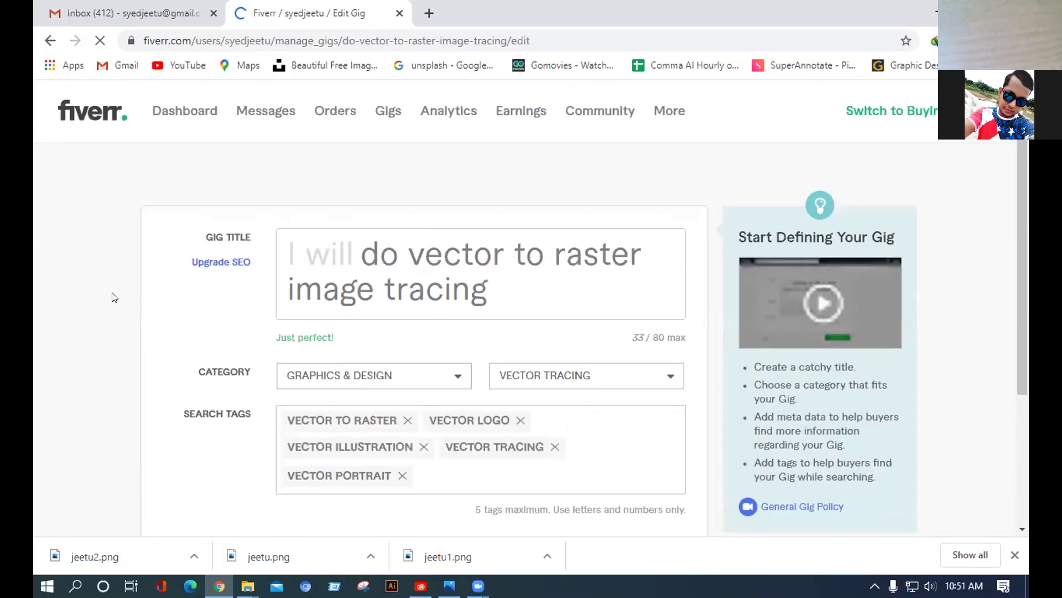
{"action": "scroll", "coordinate": [114, 297], "scroll_direction": "down", "scroll_amount": 3}
{"action": "scroll", "coordinate": [116, 293], "scroll_direction": "down", "scroll_amount": 4}
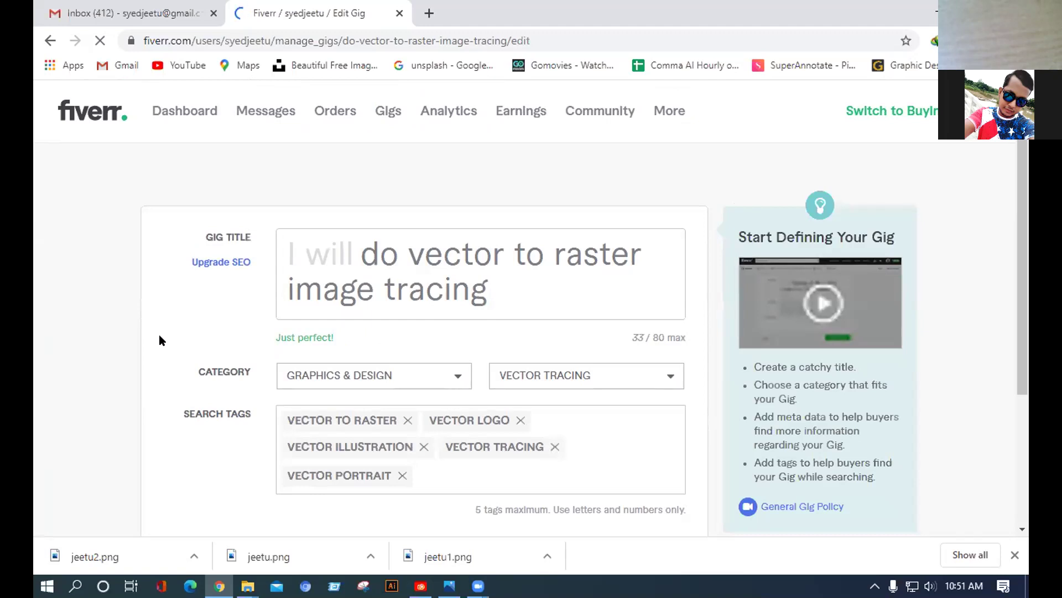
{"action": "scroll", "coordinate": [161, 339], "scroll_direction": "down", "scroll_amount": 4}
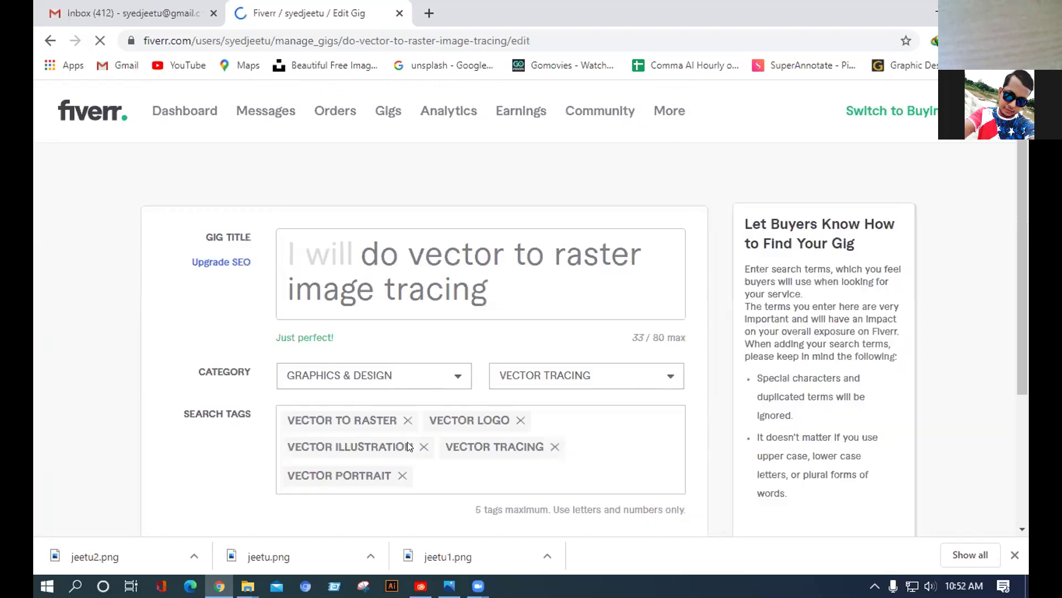
{"action": "scroll", "coordinate": [367, 452], "scroll_direction": "down", "scroll_amount": 3}
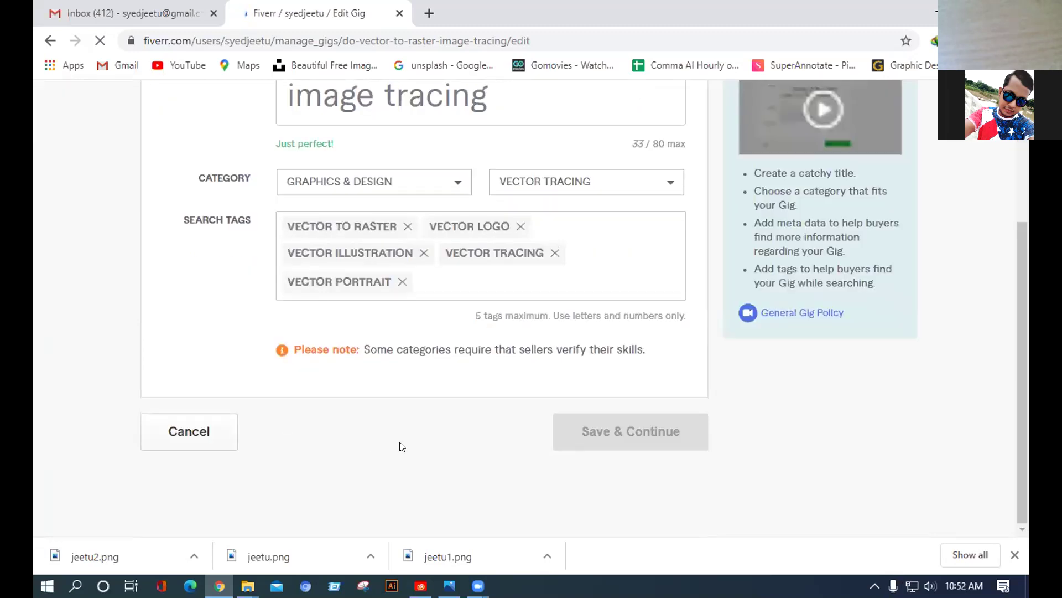
{"action": "scroll", "coordinate": [406, 445], "scroll_direction": "down", "scroll_amount": 3}
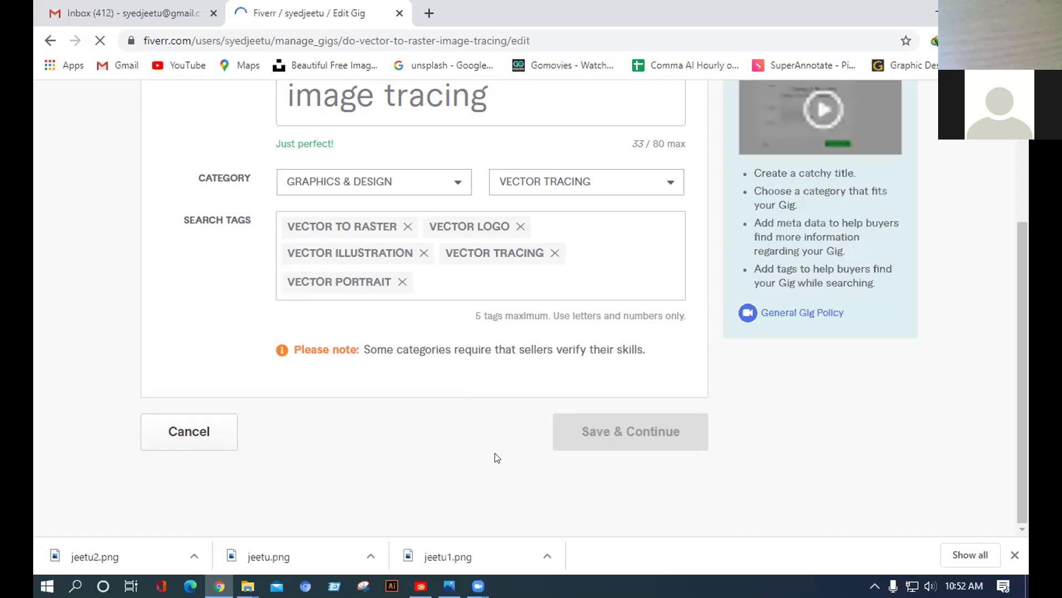
Recheck the edit form's search tags and Graphics & Design / Vector Tracing category against the gig title.
{"action": "scroll", "coordinate": [500, 446], "scroll_direction": "up", "scroll_amount": 1}
{"action": "scroll", "coordinate": [500, 445], "scroll_direction": "up", "scroll_amount": 3}
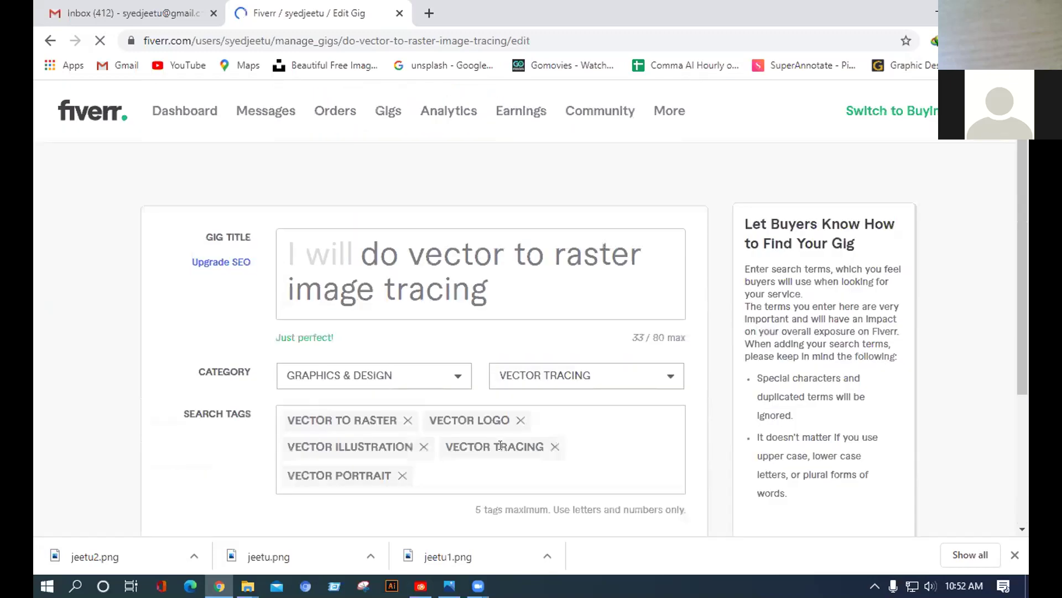
{"action": "scroll", "coordinate": [498, 443], "scroll_direction": "down", "scroll_amount": 4}
{"action": "scroll", "coordinate": [501, 453], "scroll_direction": "up", "scroll_amount": 3}
{"action": "scroll", "coordinate": [501, 453], "scroll_direction": "down", "scroll_amount": 3}
{"action": "scroll", "coordinate": [499, 449], "scroll_direction": "up", "scroll_amount": 3}
{"action": "scroll", "coordinate": [502, 446], "scroll_direction": "down", "scroll_amount": 3}
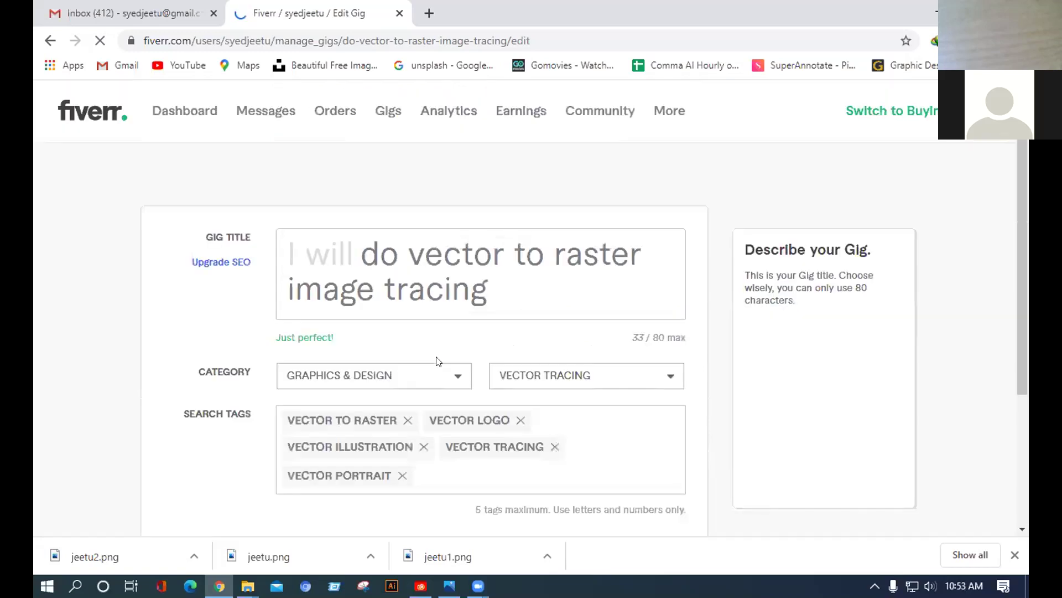
{"action": "scroll", "coordinate": [448, 353], "scroll_direction": "down", "scroll_amount": 3}
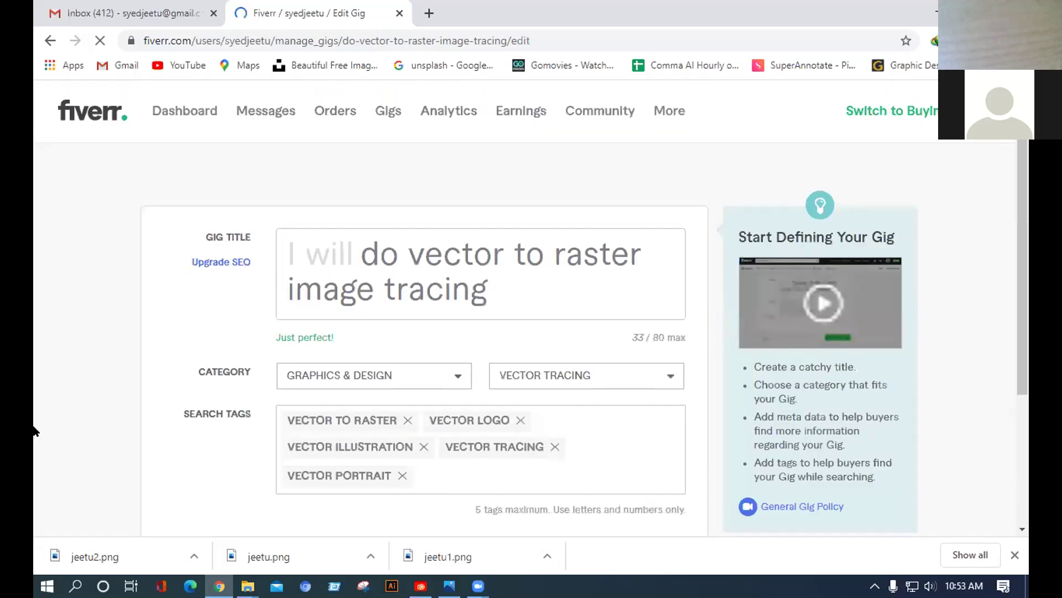
{"action": "scroll", "coordinate": [38, 305], "scroll_direction": "down", "scroll_amount": 3}
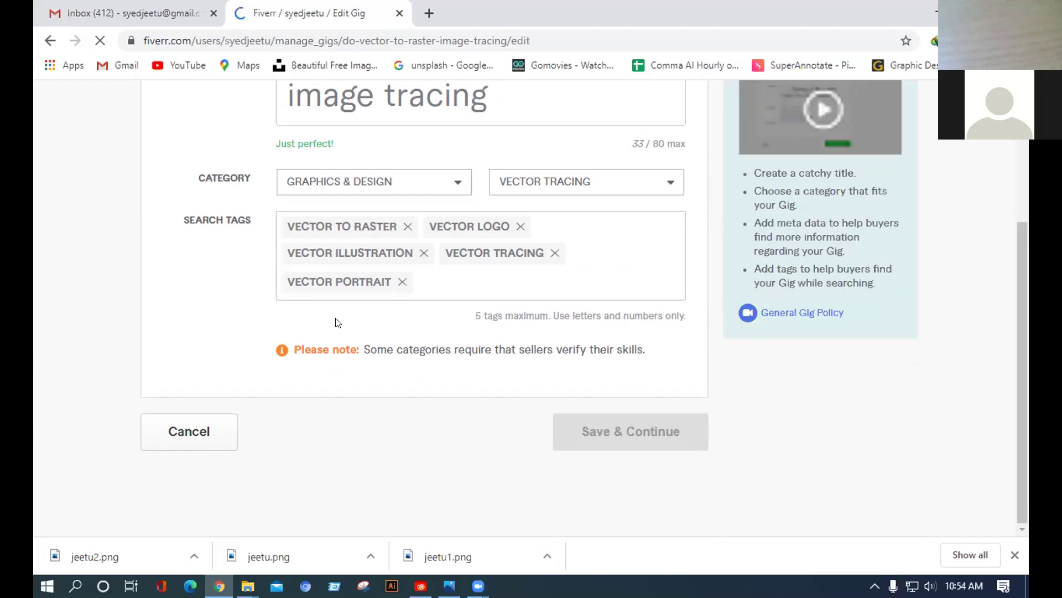
{"action": "scroll", "coordinate": [210, 353], "scroll_direction": "up", "scroll_amount": 3}
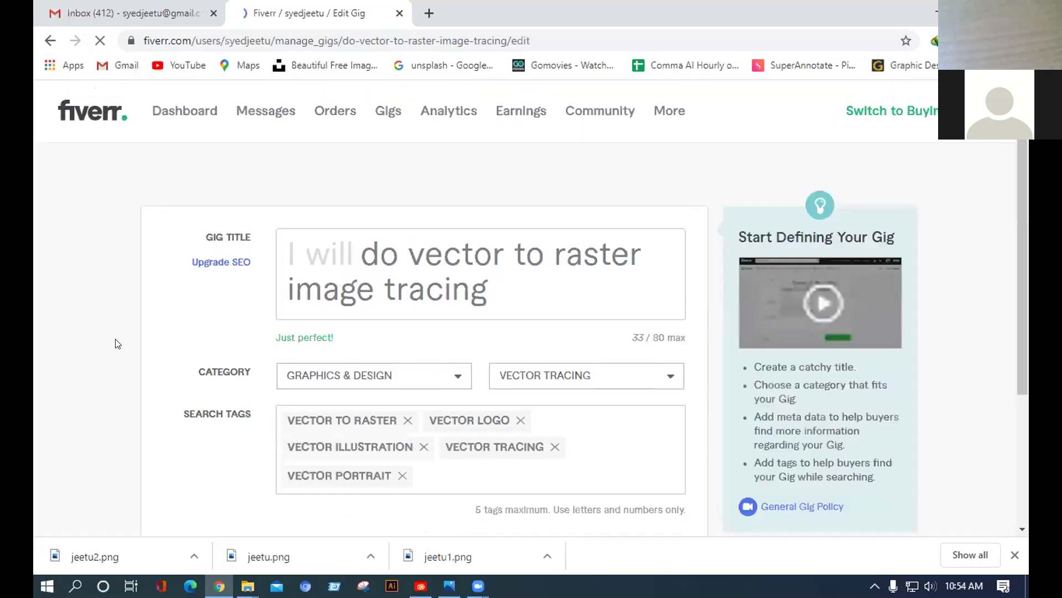
{"action": "scroll", "coordinate": [117, 344], "scroll_direction": "down", "scroll_amount": 3}
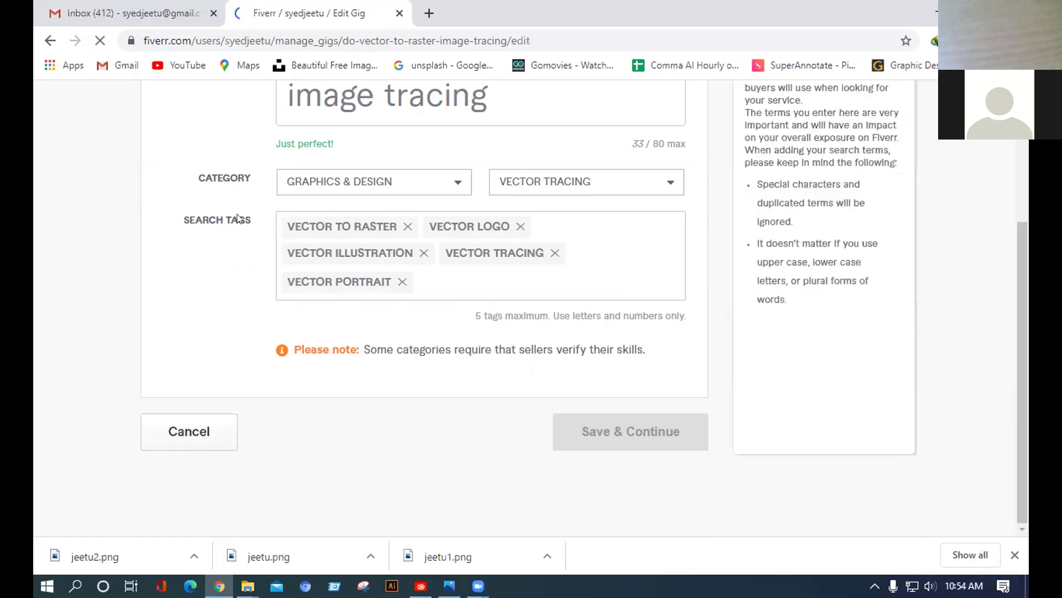
{"action": "scroll", "coordinate": [254, 389], "scroll_direction": "up", "scroll_amount": 3}
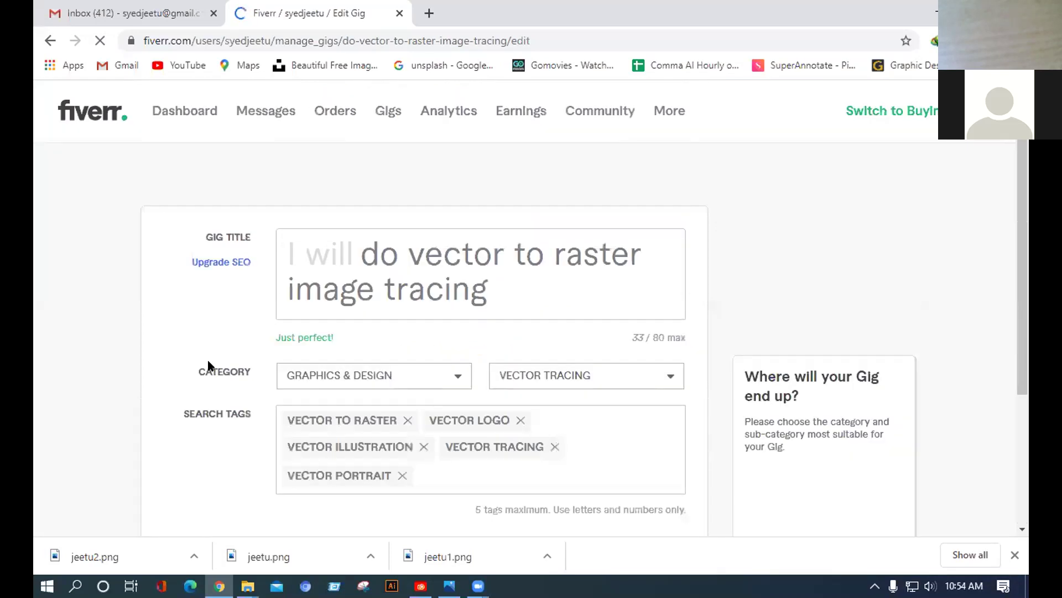
{"action": "scroll", "coordinate": [212, 358], "scroll_direction": "down", "scroll_amount": 3}
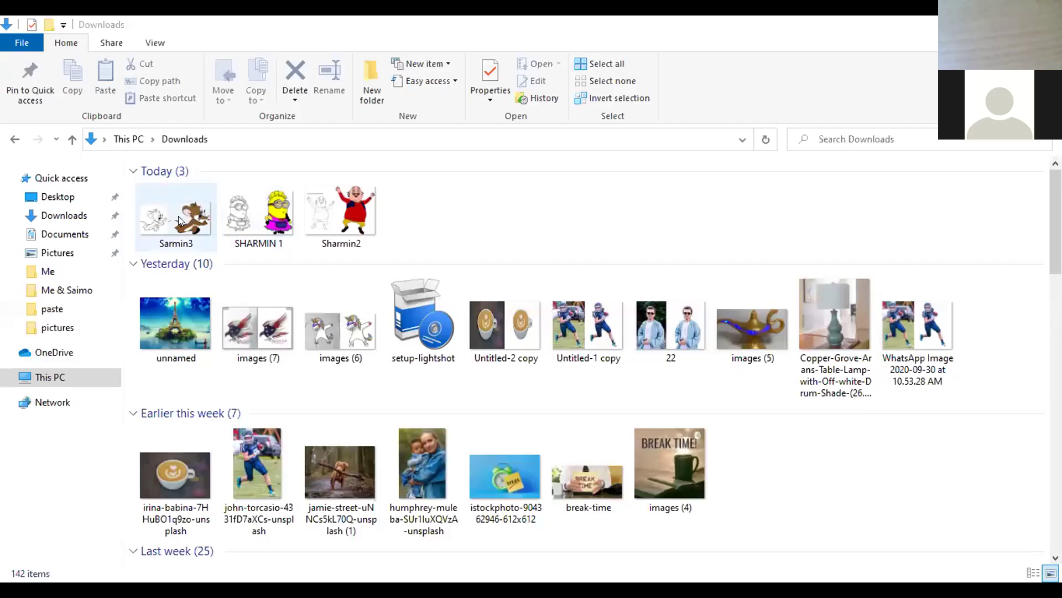
Switch to the Downloads folder in File Explorer, open the brown mouse image and inspect the file details of today's sample images.
{"action": "double_click", "coordinate": [177, 208]}
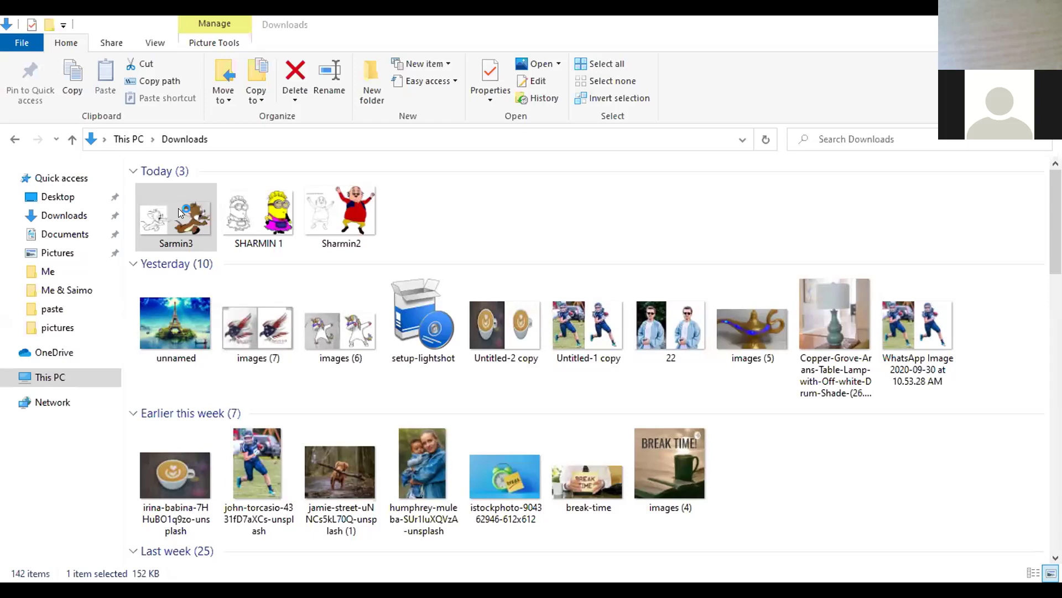
{"action": "left_click", "coordinate": [178, 208]}
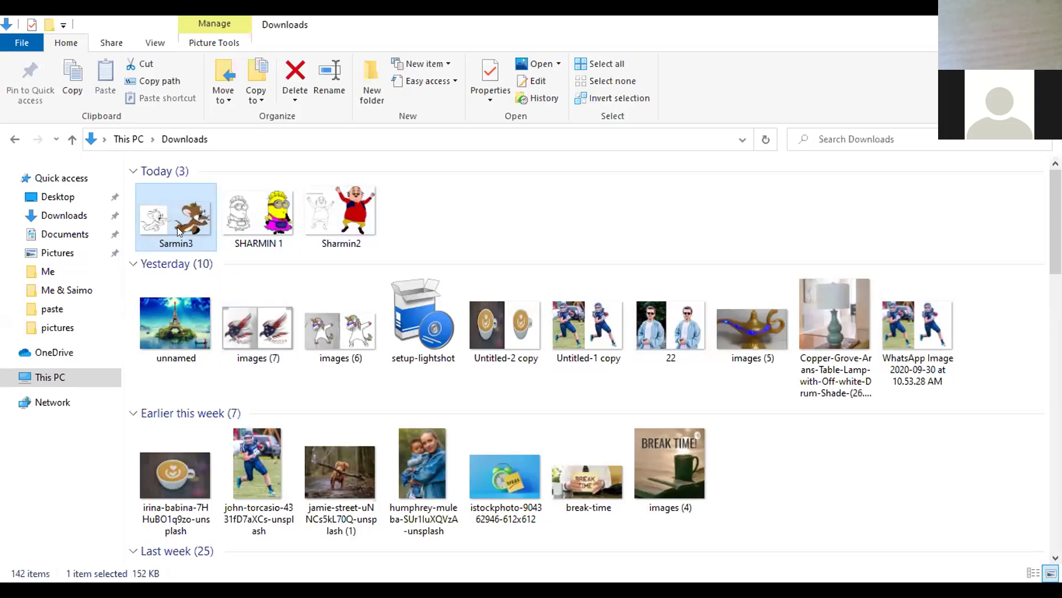
{"action": "mouse_move", "coordinate": [177, 227]}
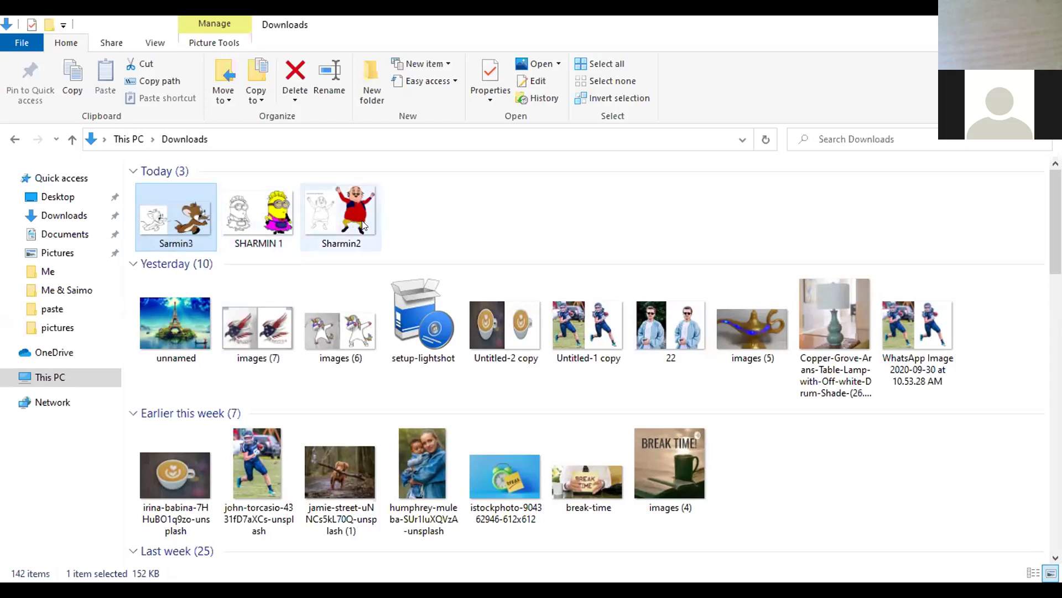
{"action": "mouse_move", "coordinate": [356, 222]}
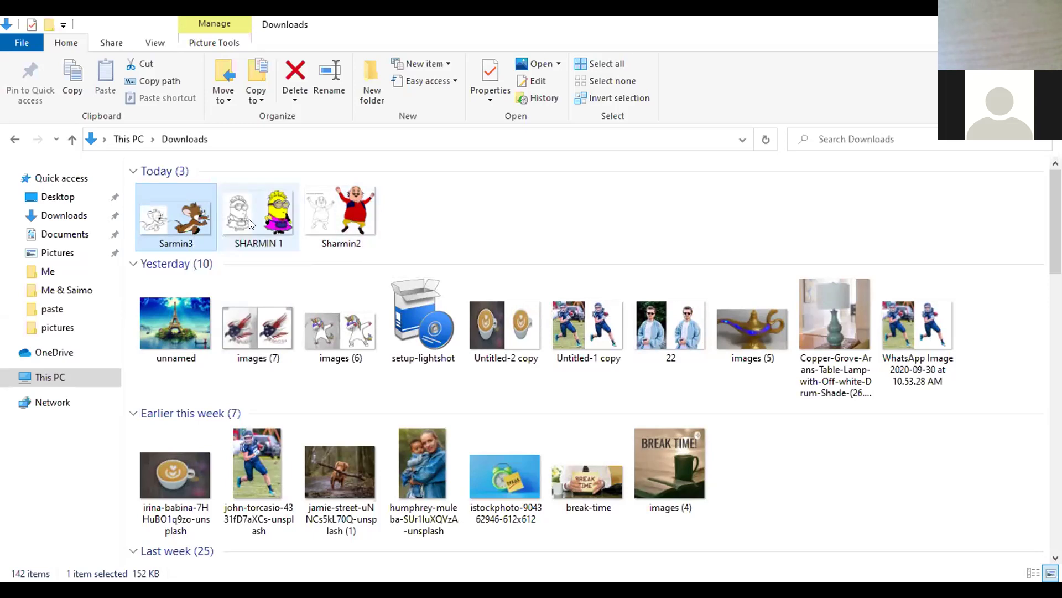
{"action": "mouse_move", "coordinate": [249, 219]}
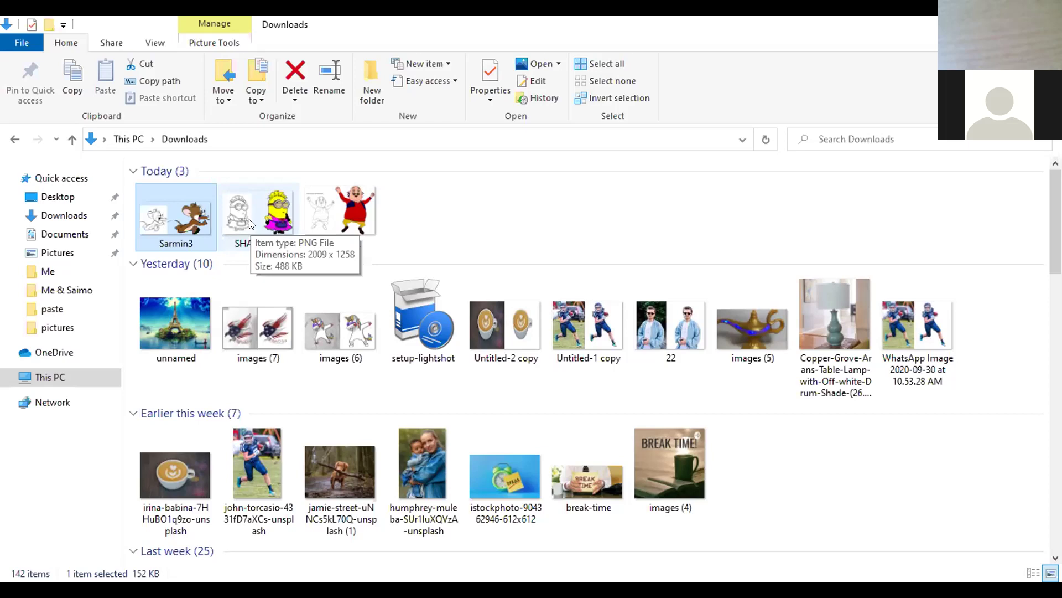